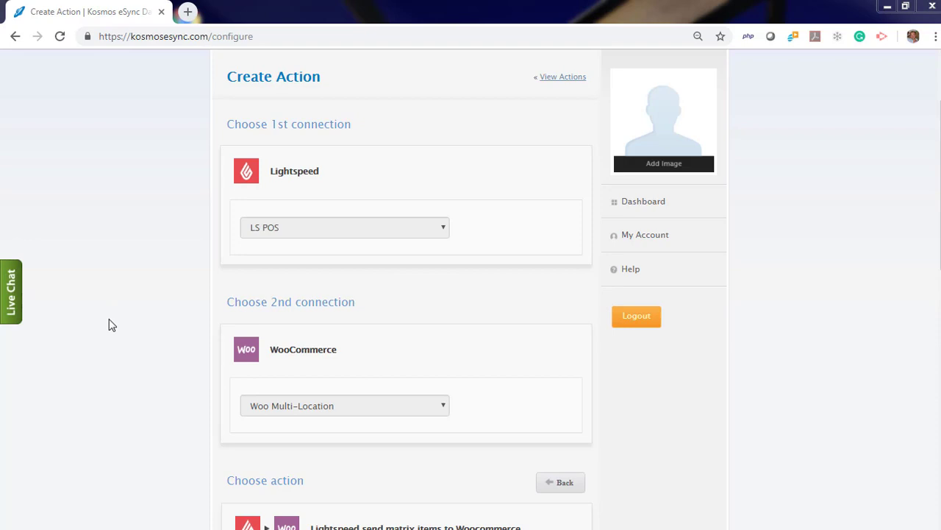
# Choose the 'Woocommerce send orders to Lightspeed' action card and save it as a new action.
pyautogui.scroll(-6, 364, 289)
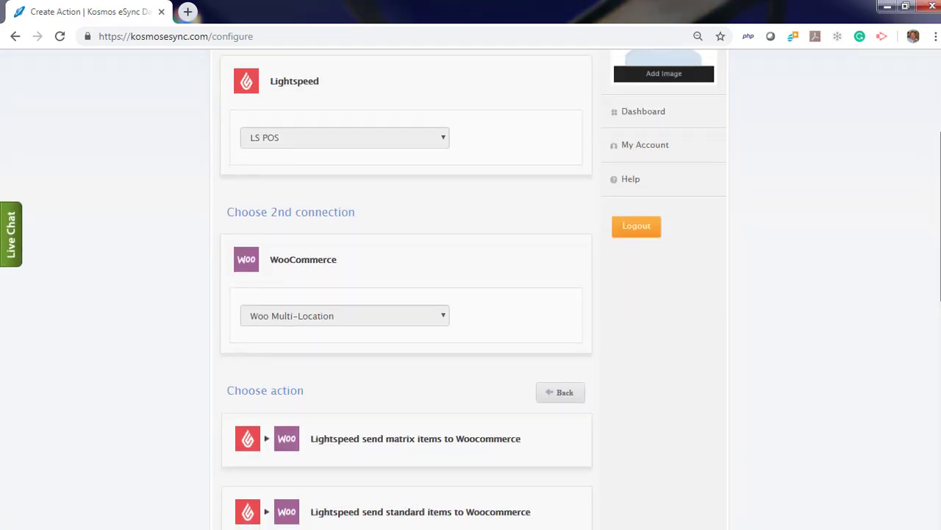
pyautogui.scroll(-4, 406, 289)
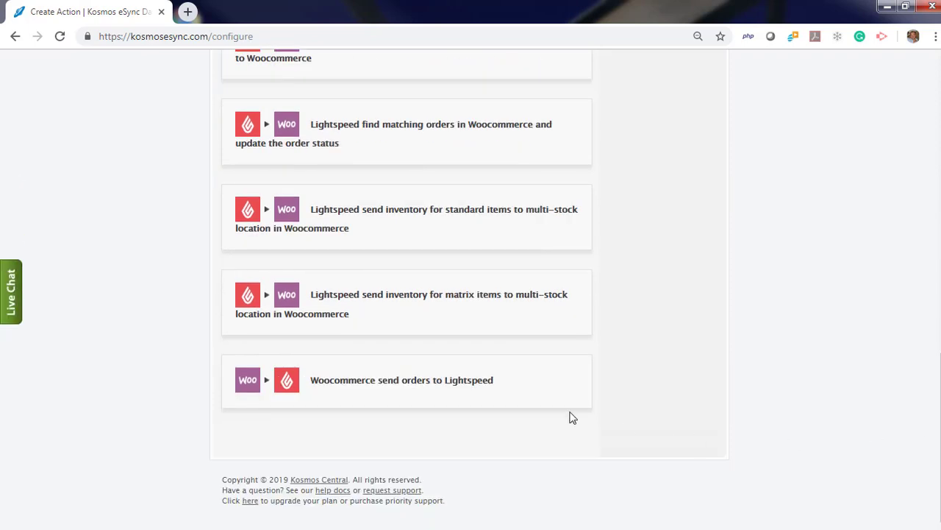
pyautogui.click(406, 383)
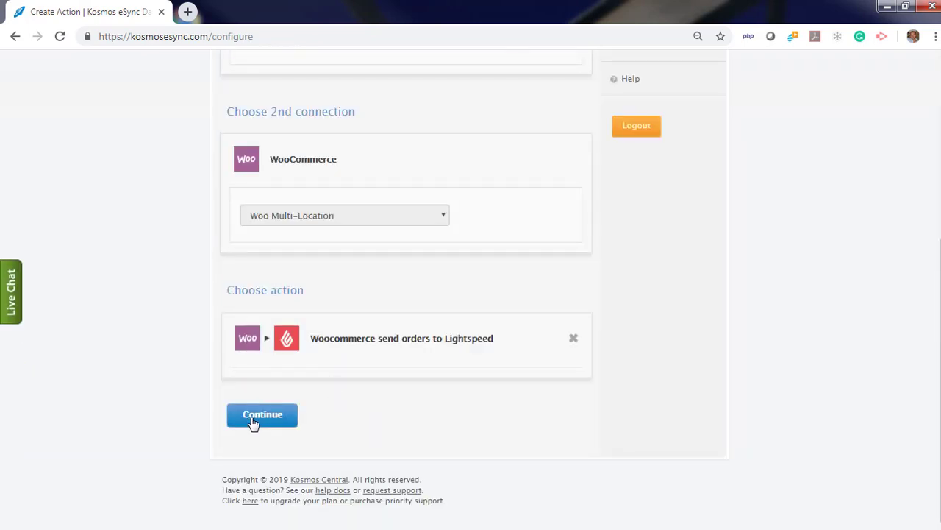
pyautogui.click(257, 417)
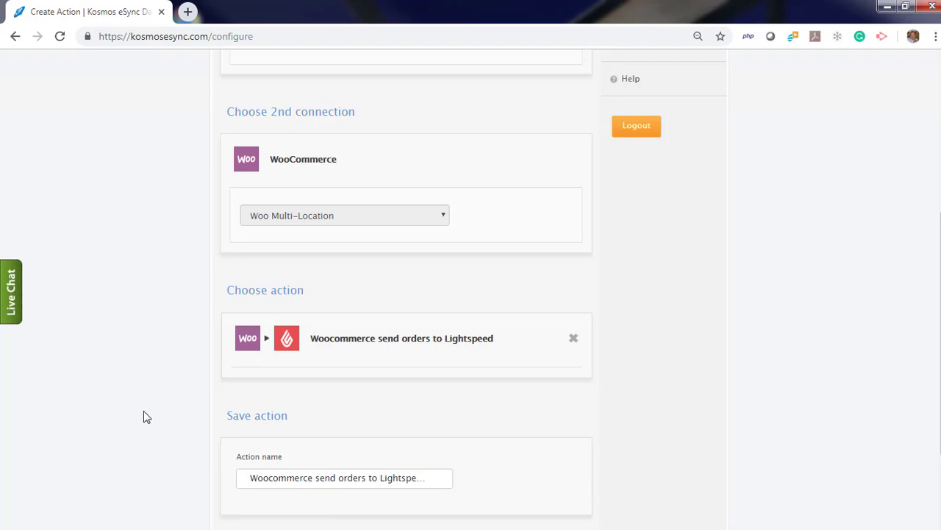
pyautogui.scroll(-2, 143, 412)
pyautogui.click(266, 417)
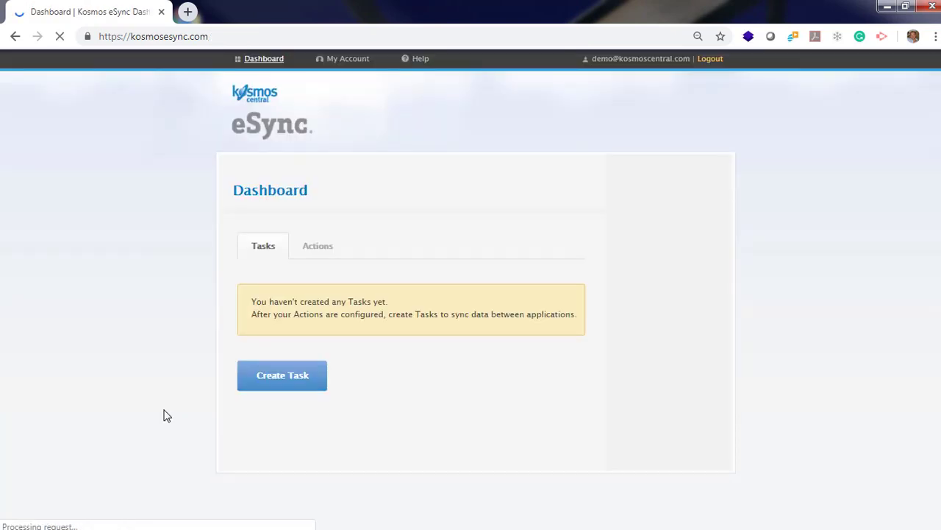
# Start a new action connecting WooCommerce store Woo Multi-Location with Lightspeed.
pyautogui.click(316, 253)
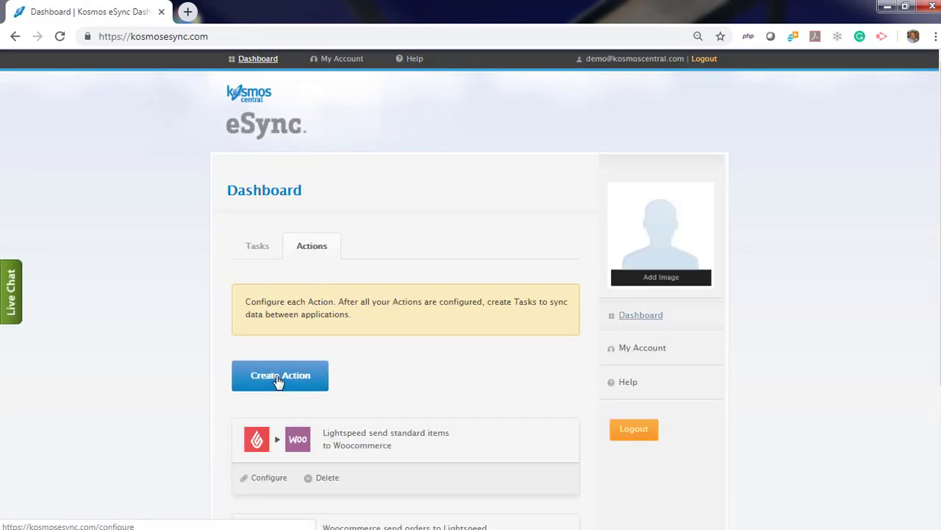
pyautogui.click(279, 378)
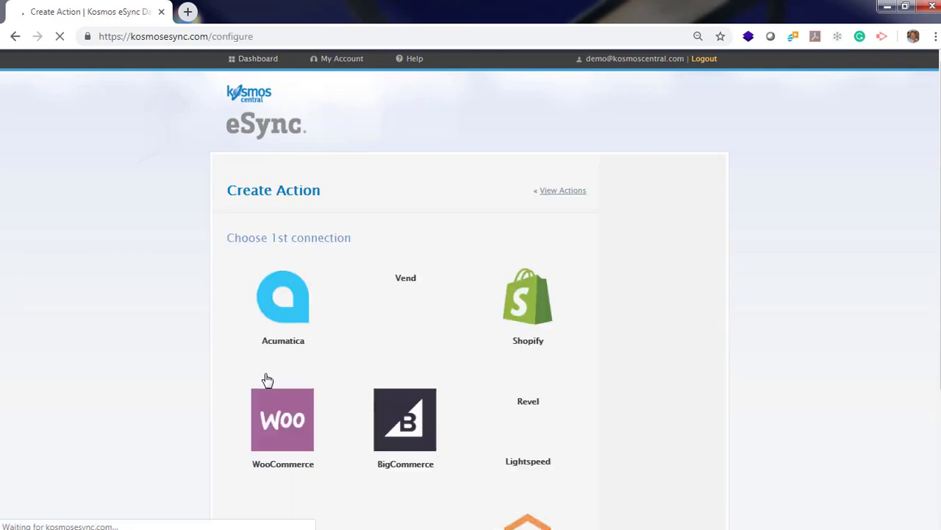
pyautogui.click(241, 421)
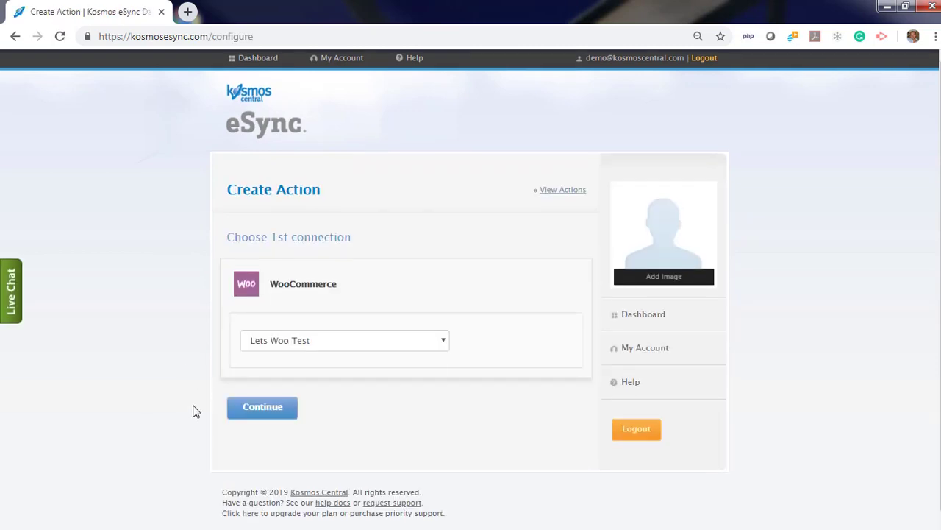
pyautogui.scroll(-1, 220, 403)
pyautogui.click(291, 329)
pyautogui.click(294, 368)
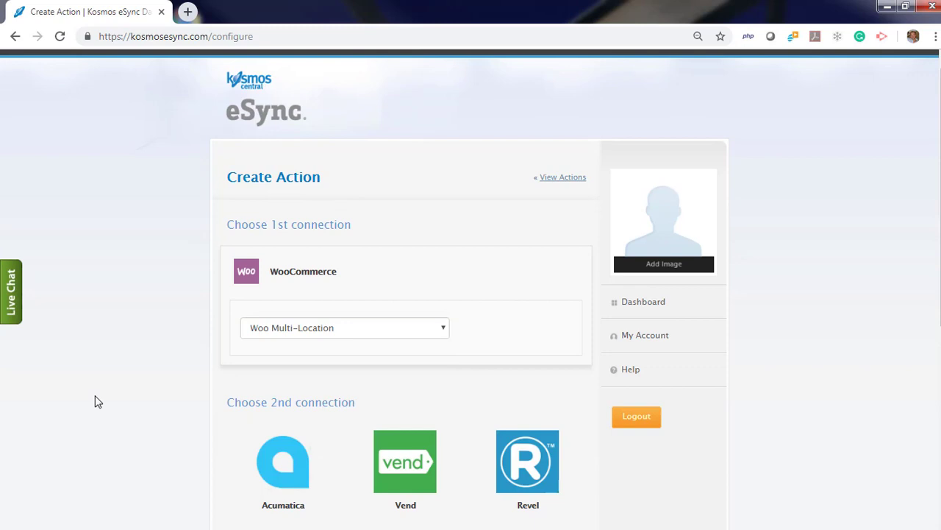
pyautogui.scroll(-1, 98, 402)
pyautogui.scroll(-3, 111, 400)
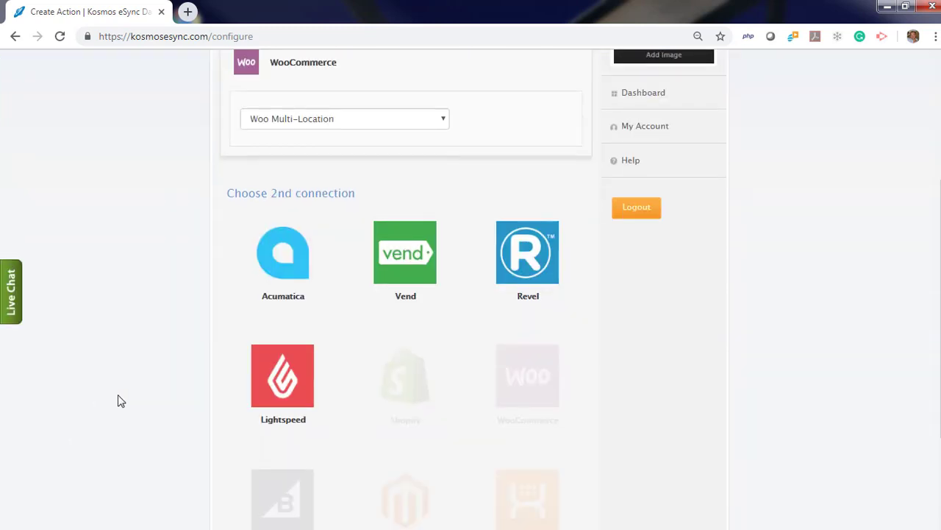
pyautogui.click(283, 397)
pyautogui.click(269, 423)
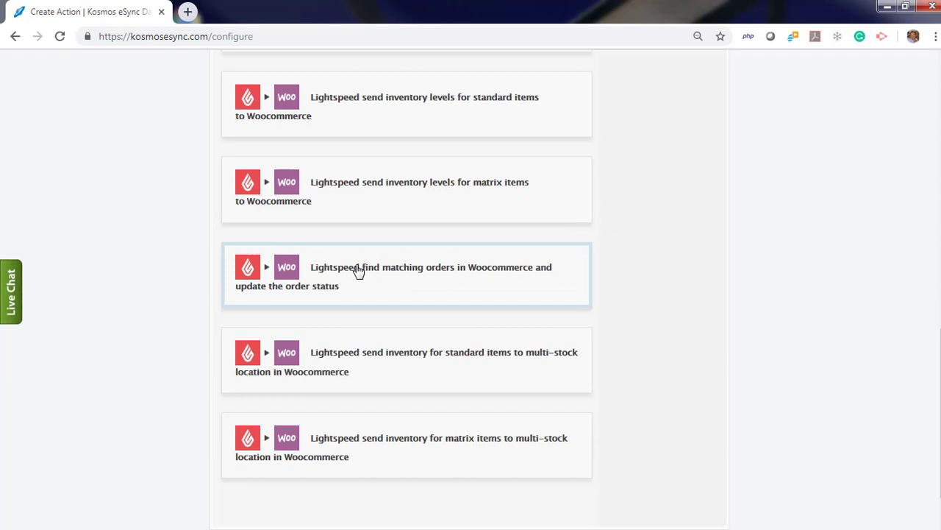
# Select 'Lightspeed find matching orders in Woocommerce and update the order status' and save it.
pyautogui.click(361, 273)
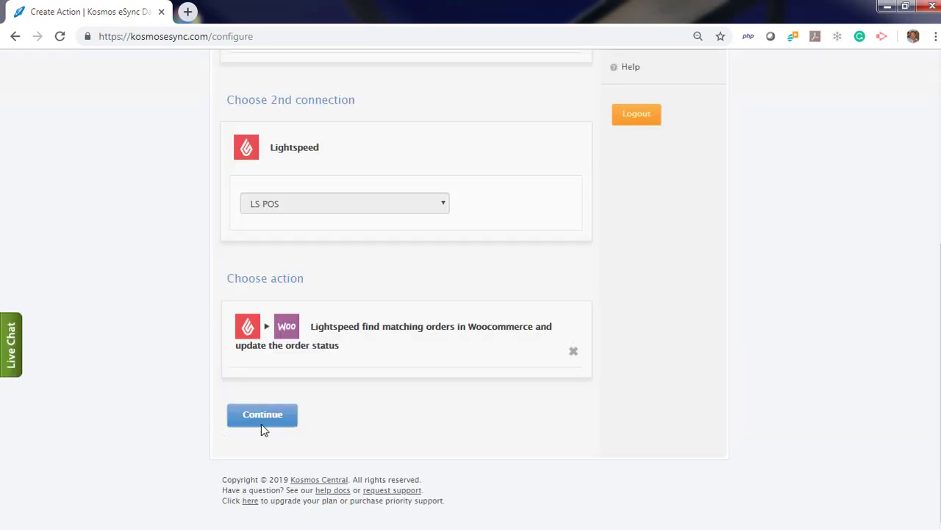
pyautogui.click(232, 417)
pyautogui.scroll(-2, 142, 403)
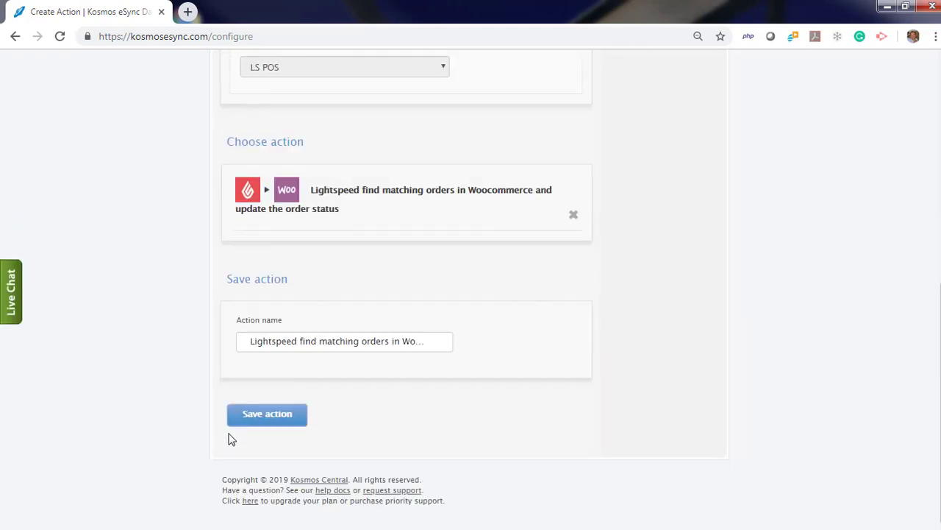
pyautogui.click(267, 419)
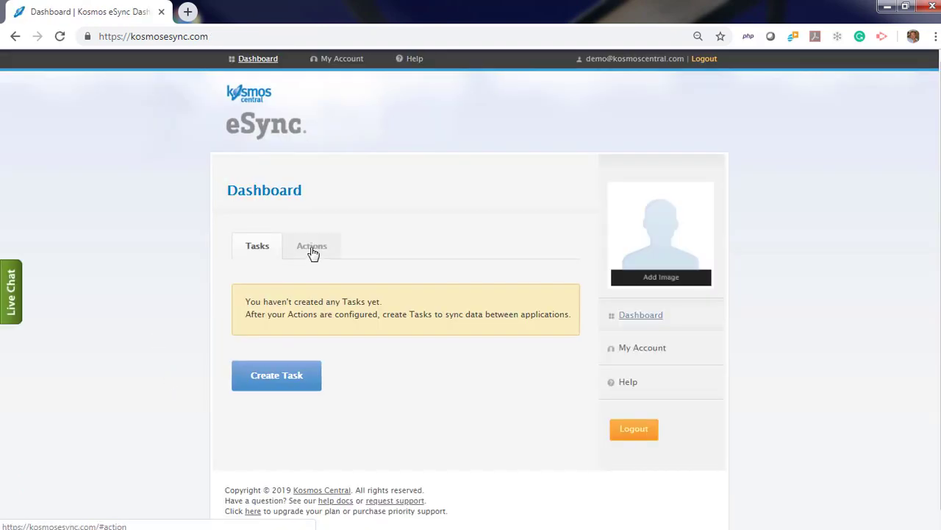
# Open the send-orders action's configuration and save WooCommerce Order Status as processing.
pyautogui.click(312, 250)
pyautogui.scroll(-3, 146, 344)
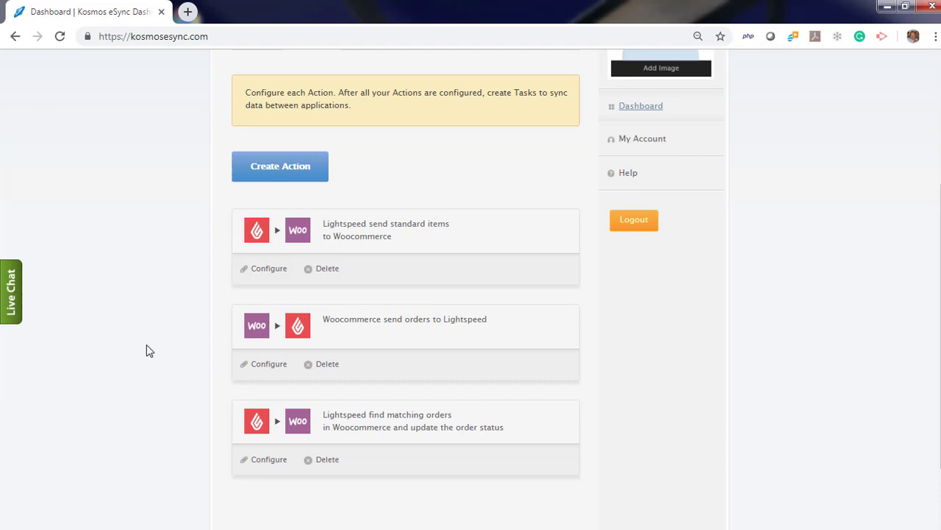
pyautogui.click(265, 367)
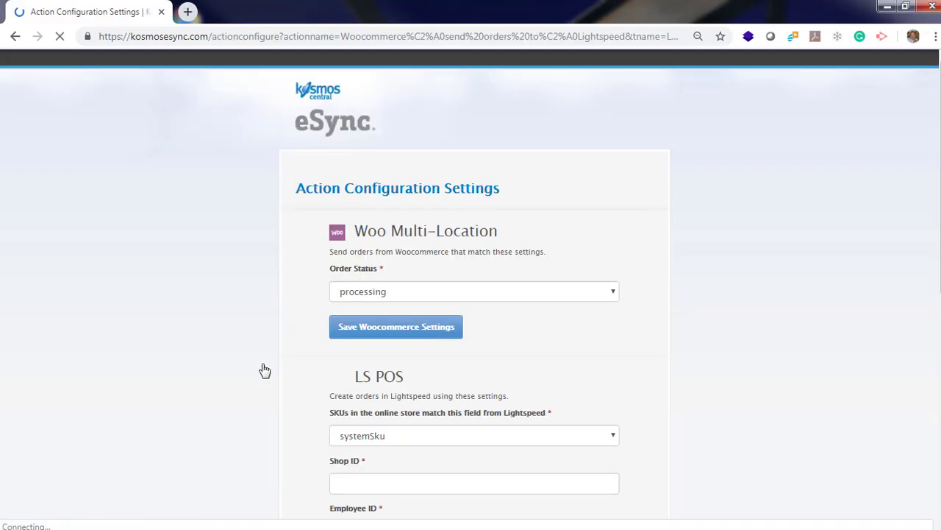
pyautogui.moveTo(388, 270)
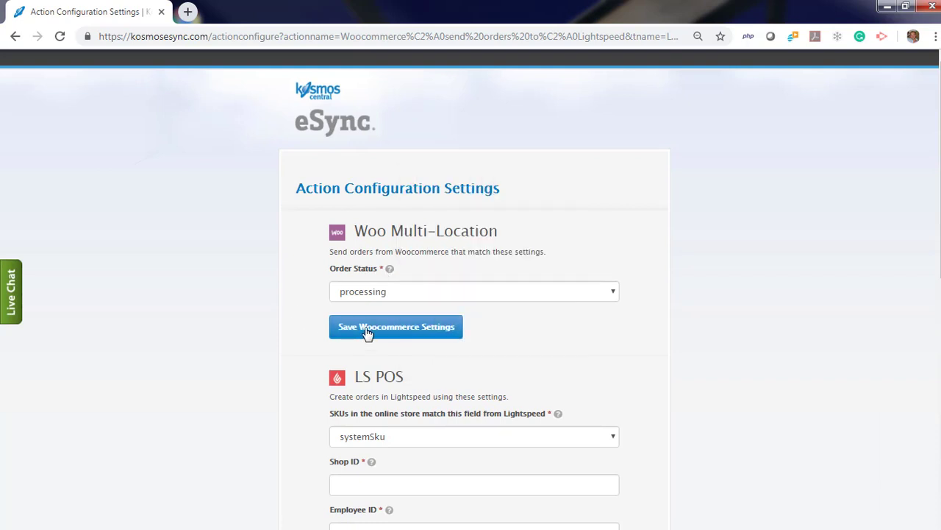
pyautogui.click(406, 291)
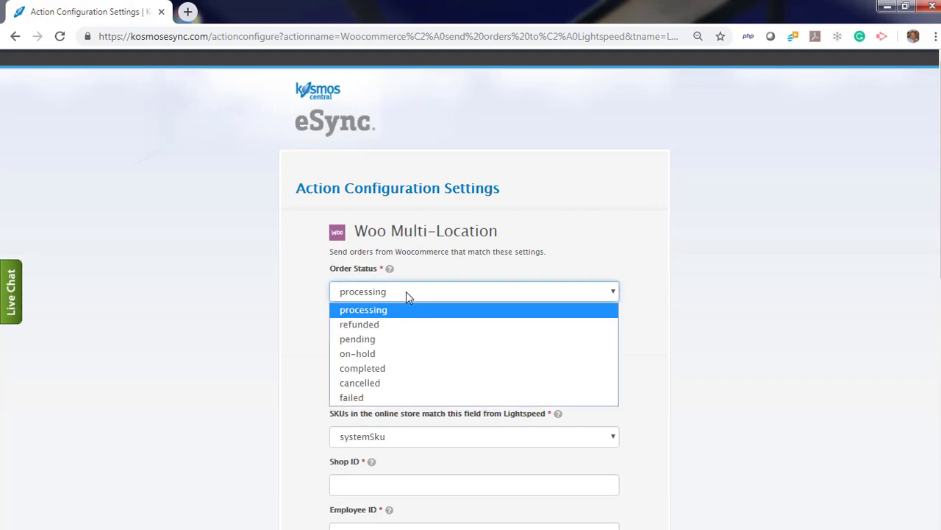
pyautogui.click(406, 291)
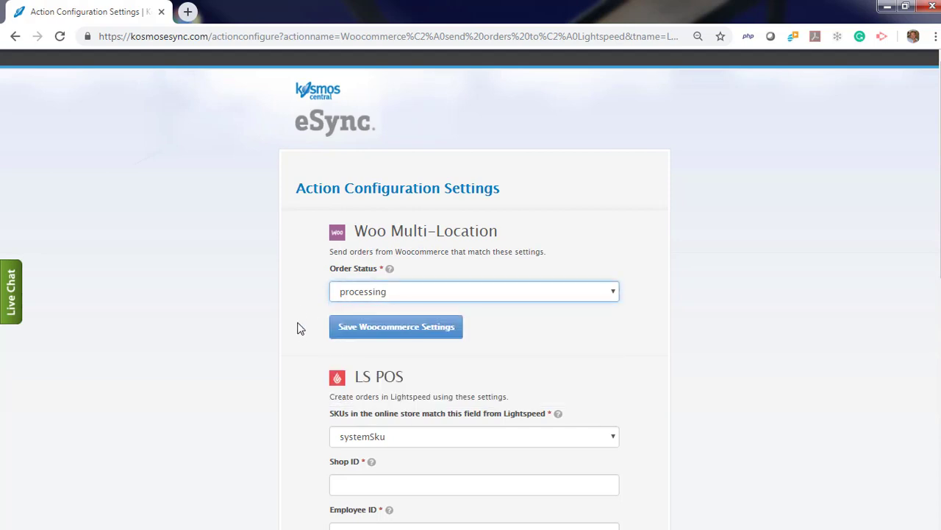
pyautogui.click(366, 330)
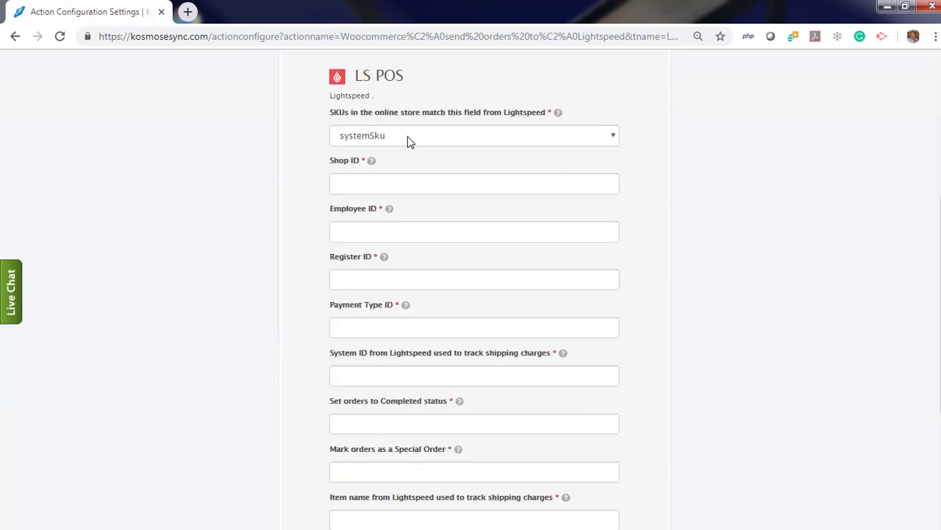
# Set Lightspeed SKU matching to customSku and enter Shop ID 1.
pyautogui.click(407, 136)
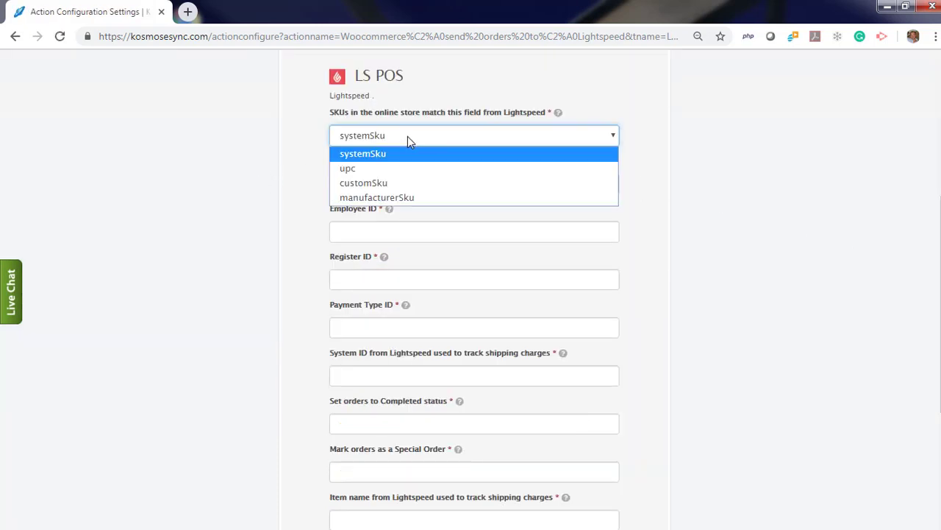
pyautogui.click(398, 187)
pyautogui.moveTo(371, 163)
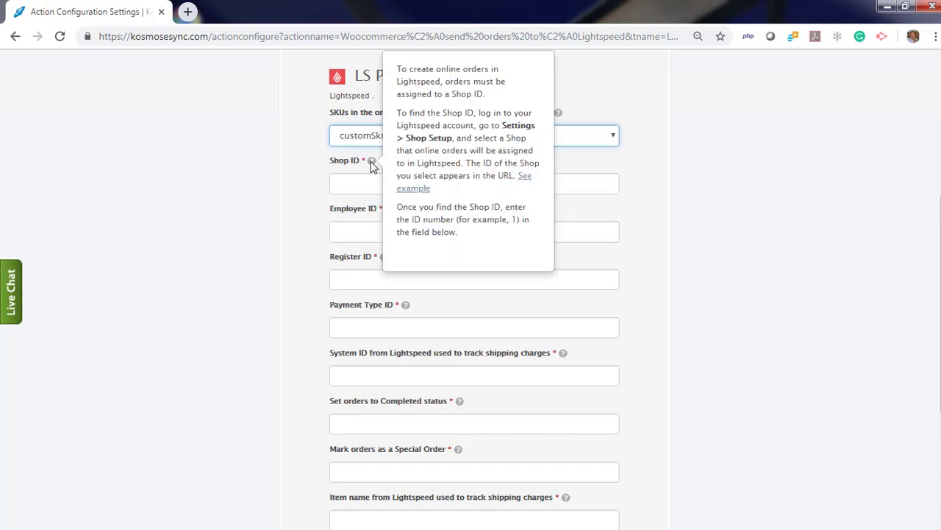
pyautogui.click(354, 185)
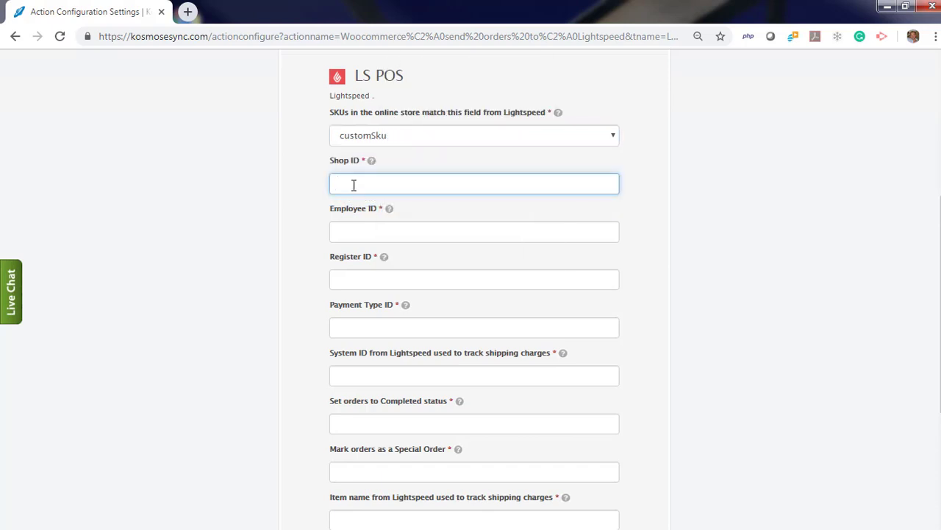
pyautogui.click(365, 250)
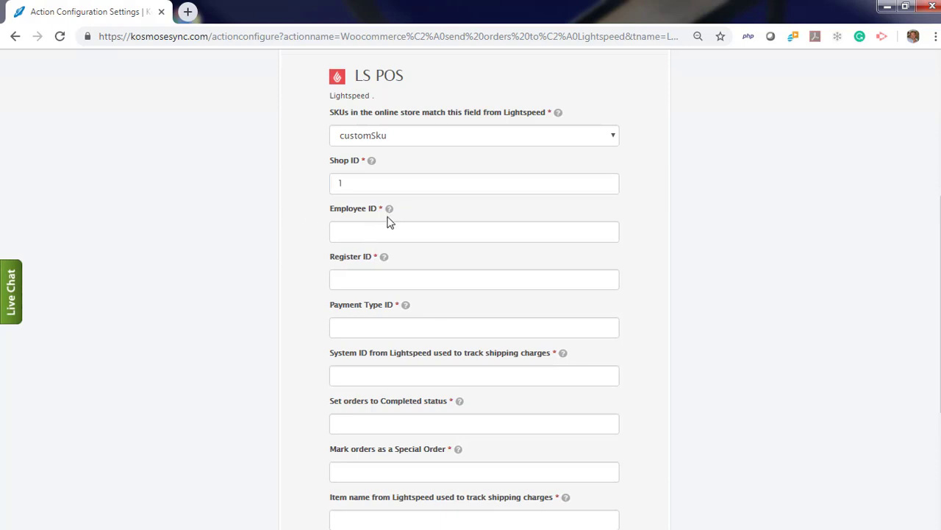
pyautogui.moveTo(389, 209)
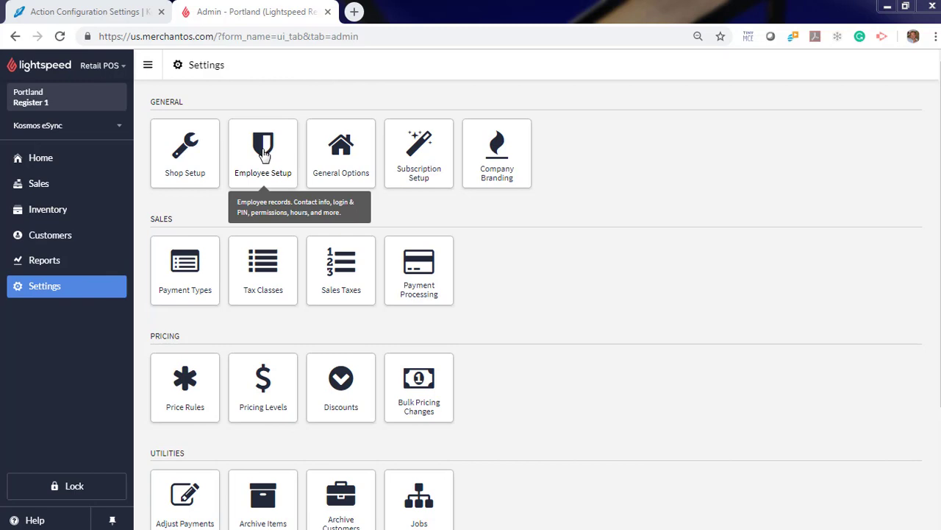
# Look up the Online Orders employee's ID in Lightspeed and enter Employee ID 5.
pyautogui.click(263, 152)
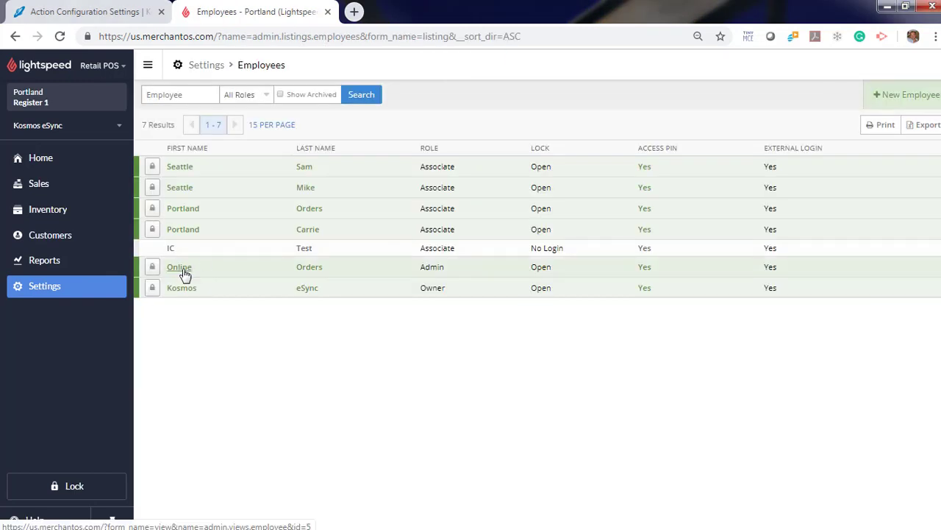
pyautogui.click(183, 270)
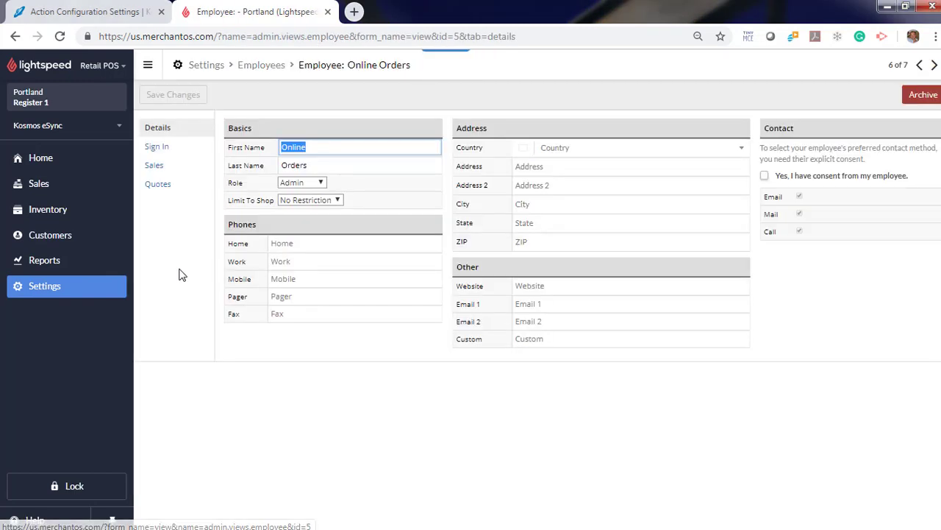
pyautogui.moveTo(459, 37); pyautogui.dragTo(440, 37)
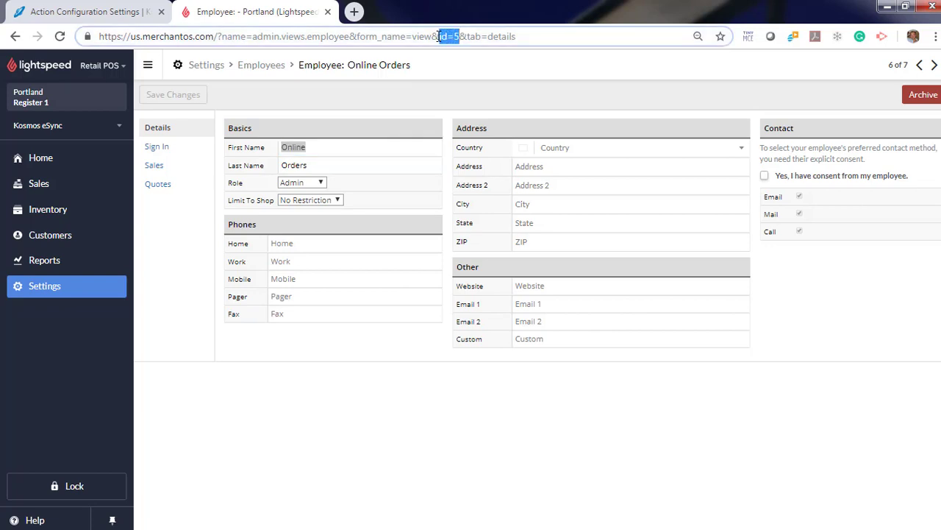
pyautogui.hotkey('ctrl', 'Tab')
pyautogui.write('5')
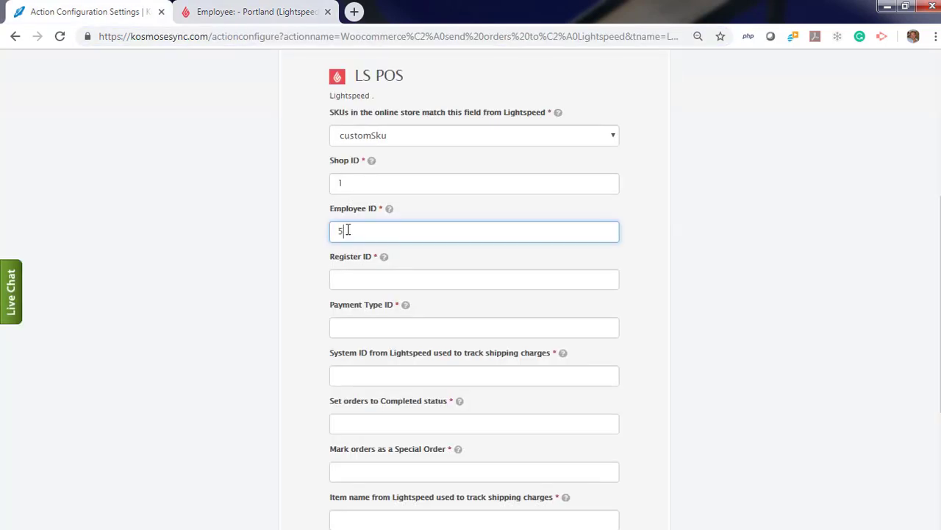
pyautogui.click(349, 275)
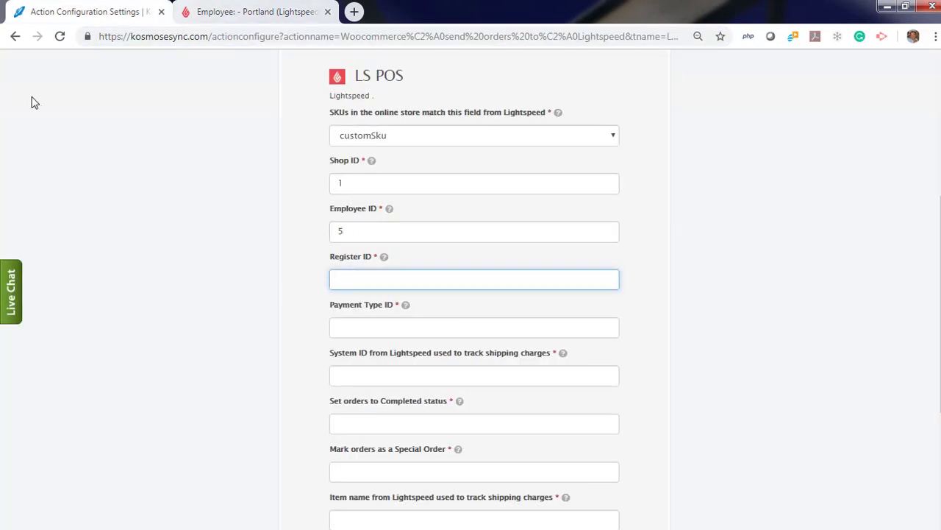
# Read Register 1's ID, enter Register ID 1, and bring up Lightspeed's Payment Types list.
pyautogui.hotkey('ctrl', 'Tab')
pyautogui.click(181, 298)
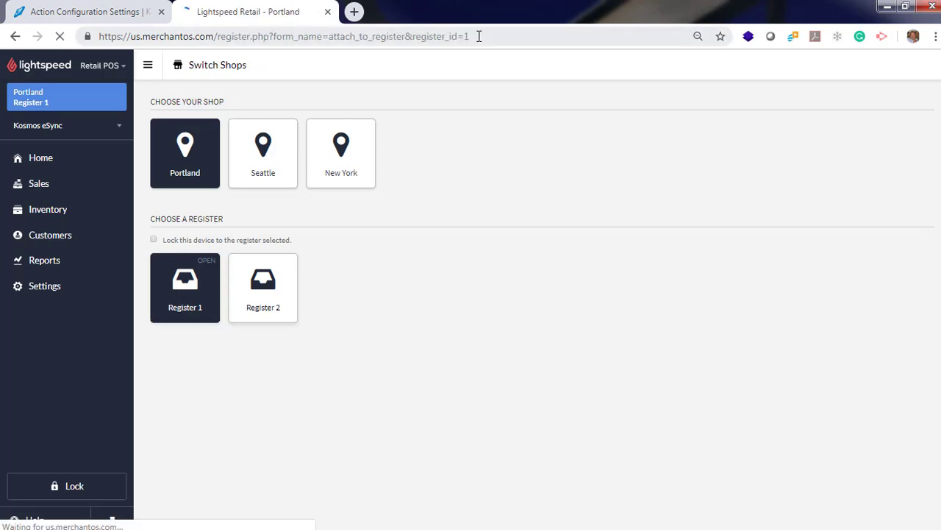
pyautogui.moveTo(478, 36); pyautogui.dragTo(442, 36)
pyautogui.hotkey('ctrl', 'Tab')
pyautogui.write('1')
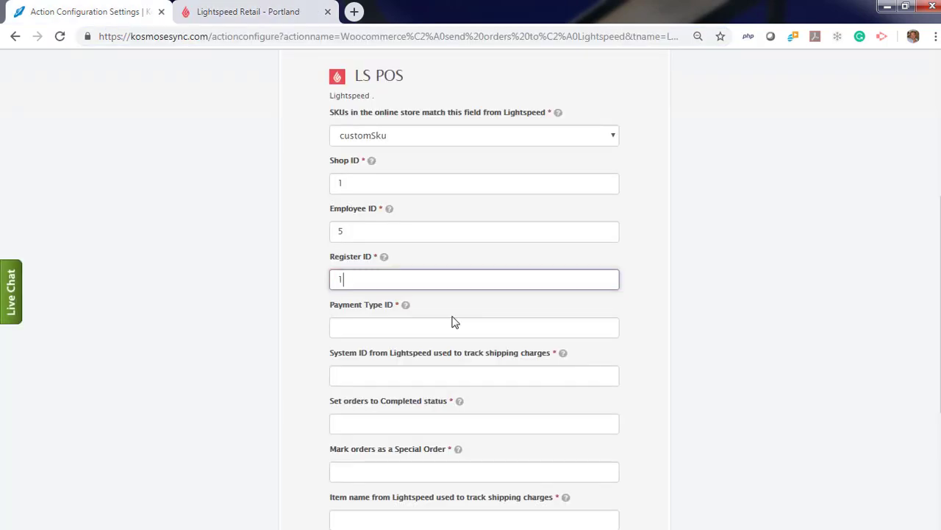
pyautogui.hotkey('ctrl', 'Tab')
pyautogui.click(195, 276)
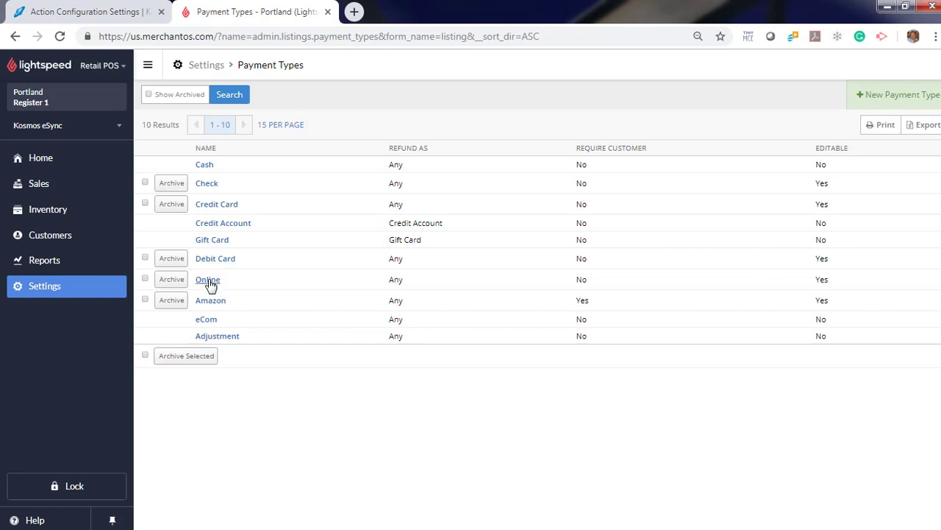
# Enter Payment Type ID 7, taken from Lightspeed's Online payment type.
pyautogui.click(208, 280)
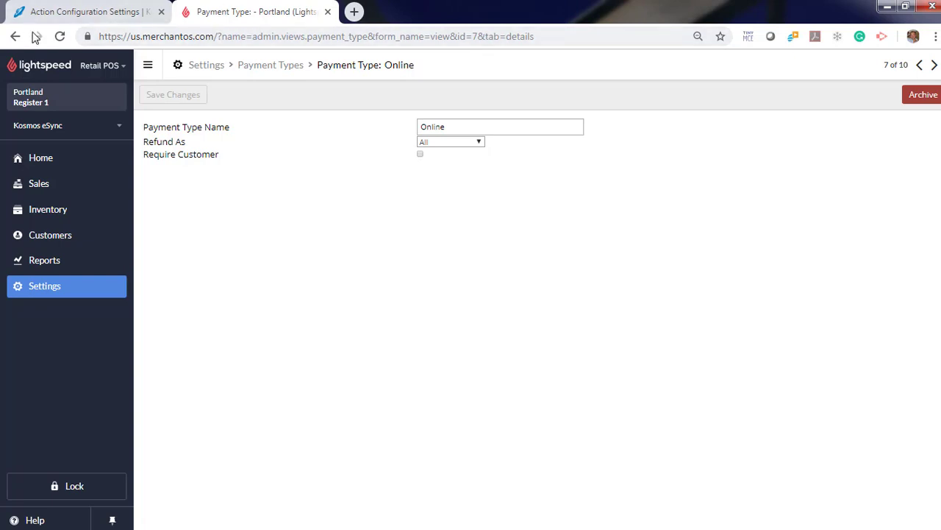
pyautogui.click(83, 11)
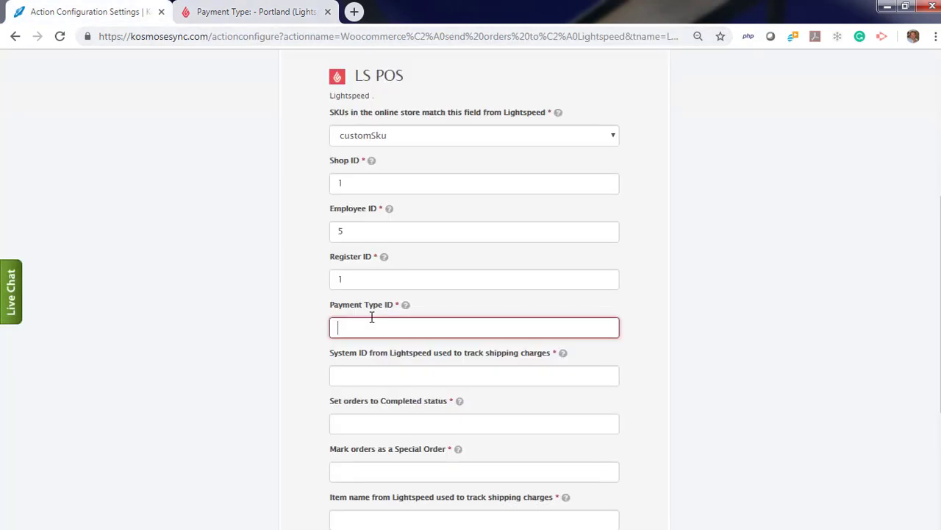
pyautogui.click(365, 375)
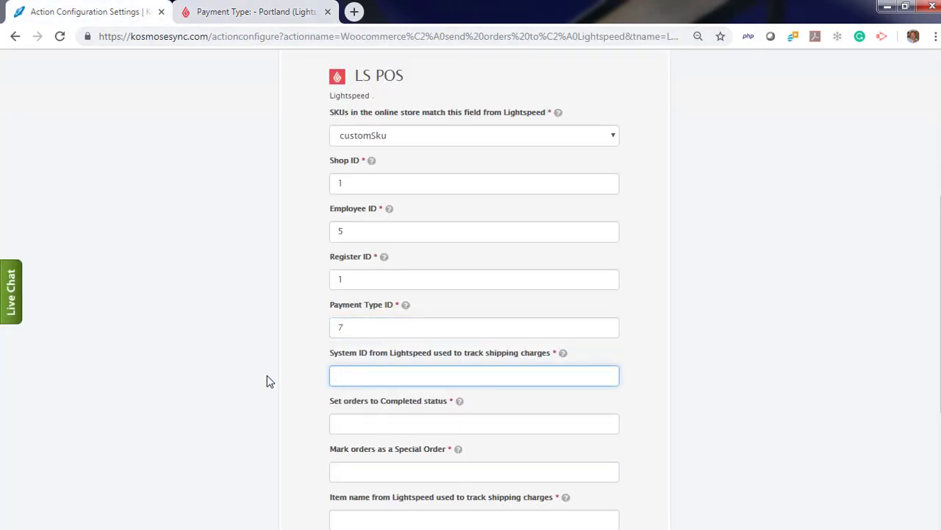
pyautogui.click(245, 13)
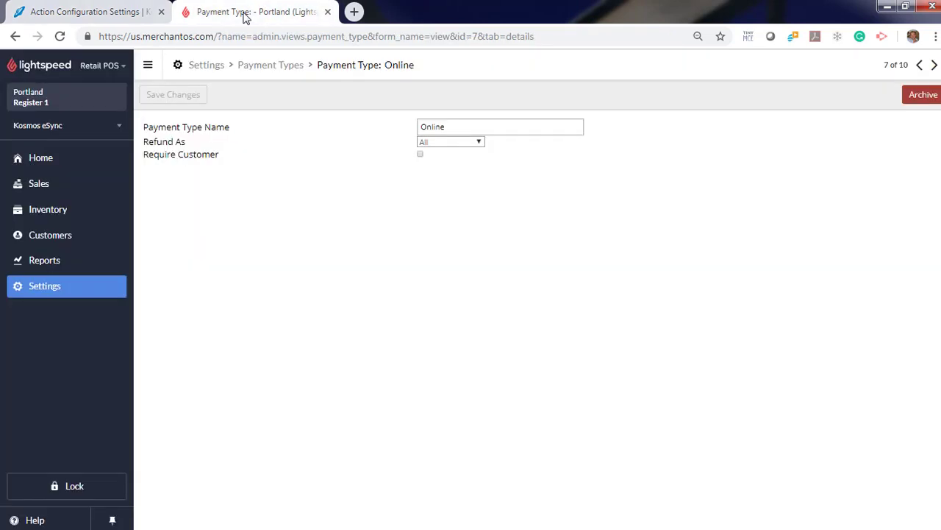
pyautogui.click(16, 211)
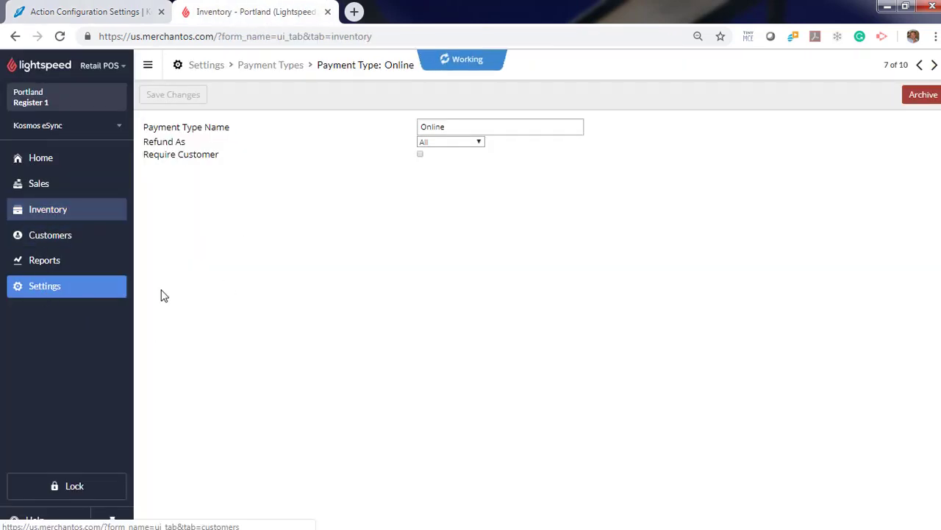
pyautogui.click(259, 379)
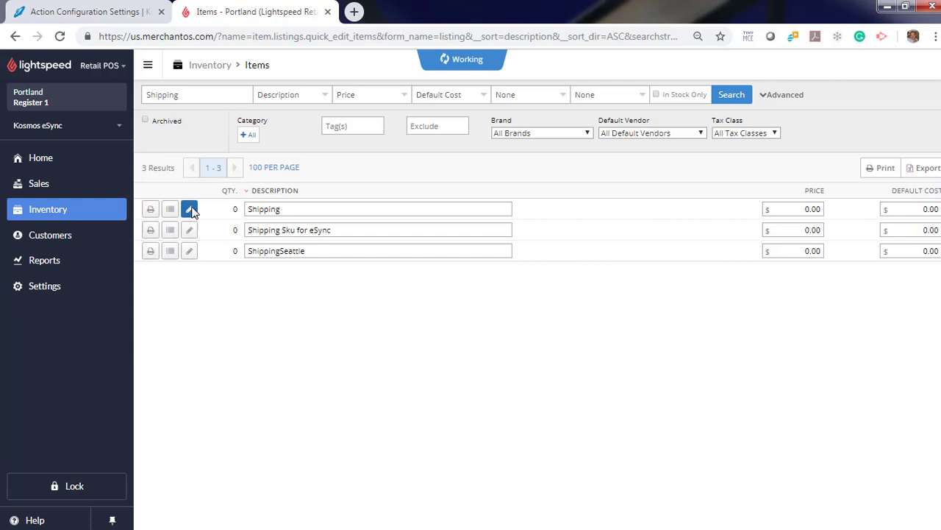
pyautogui.click(190, 209)
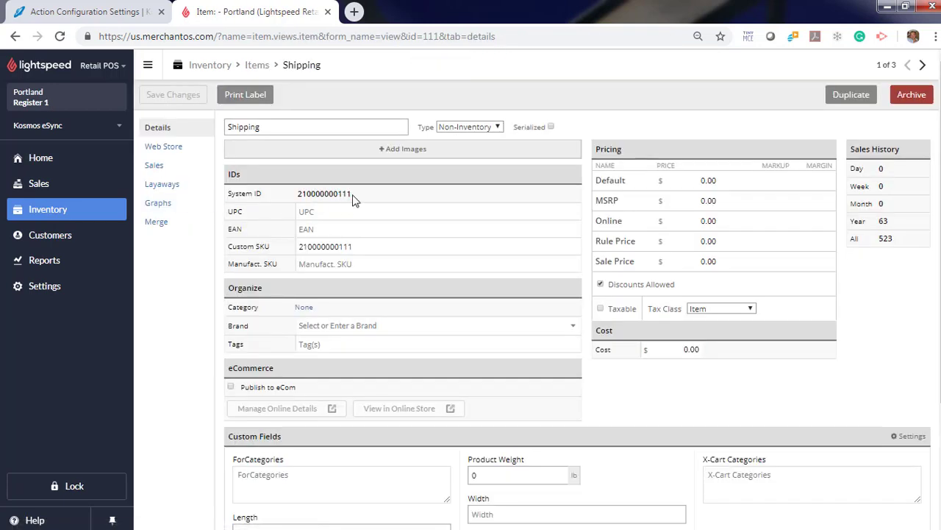
pyautogui.moveTo(352, 195); pyautogui.dragTo(296, 195)
pyautogui.click(88, 12)
pyautogui.scroll(-2, 302, 412)
pyautogui.click(358, 287)
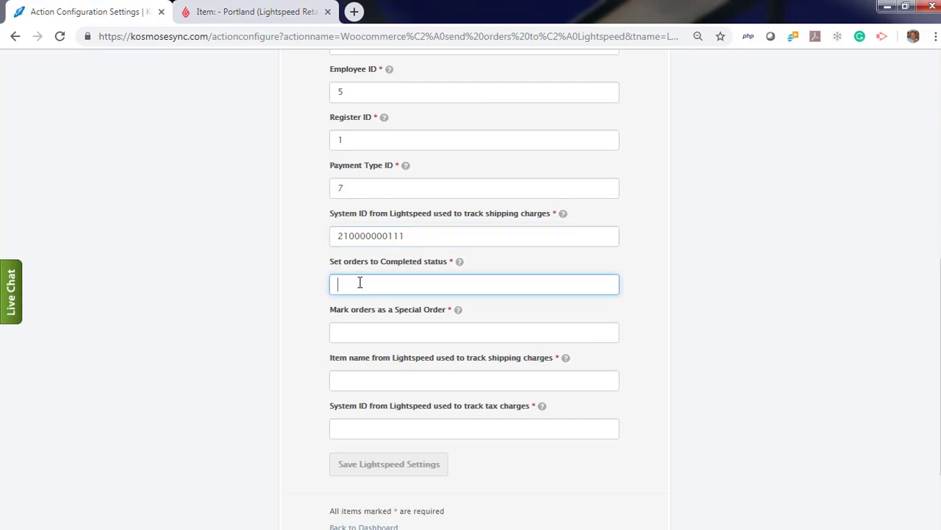
# Fill Completed with true, Special Order with false, and the shipping item name Shipping.
pyautogui.write('true')
pyautogui.press('Tab')
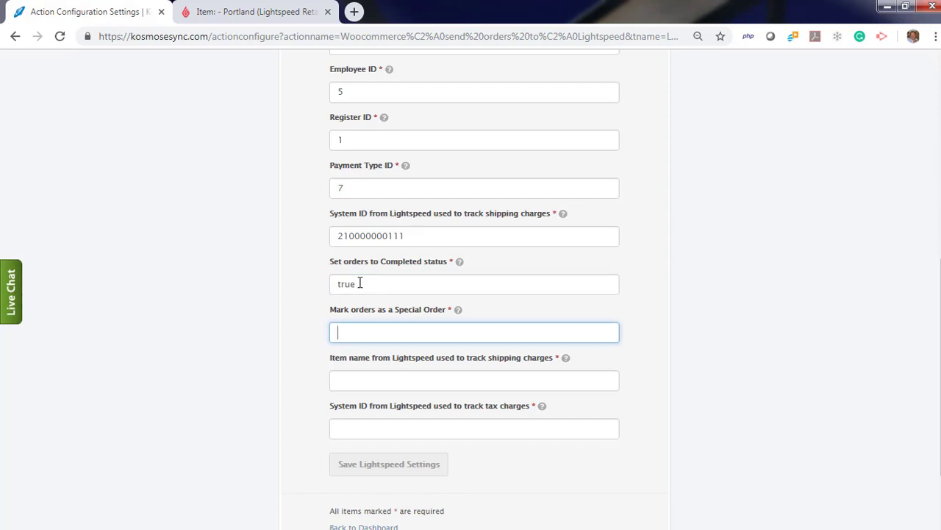
pyautogui.write('false')
pyautogui.moveTo(457, 312)
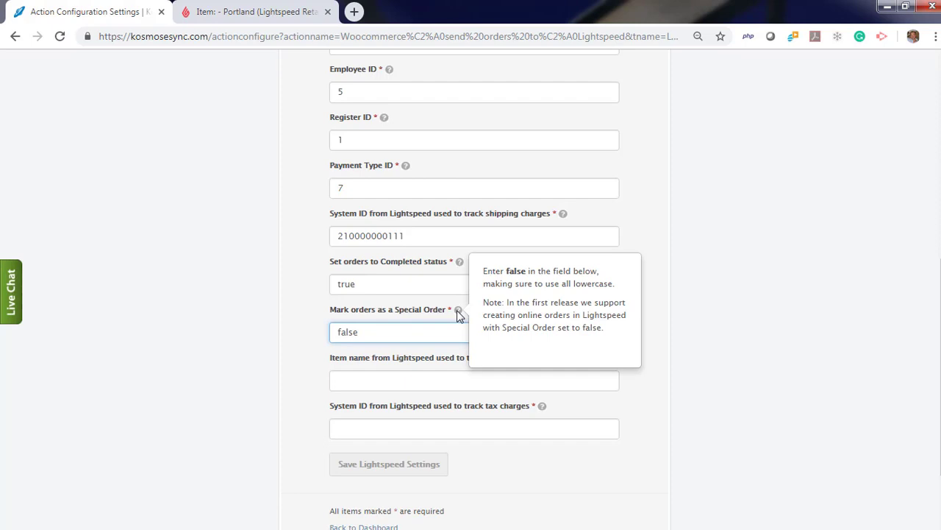
pyautogui.click(355, 379)
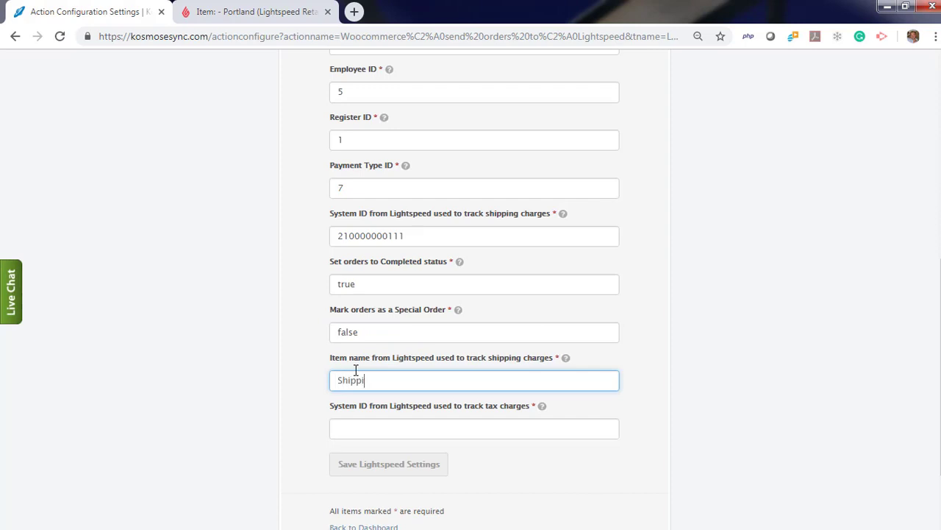
pyautogui.press('Tab')
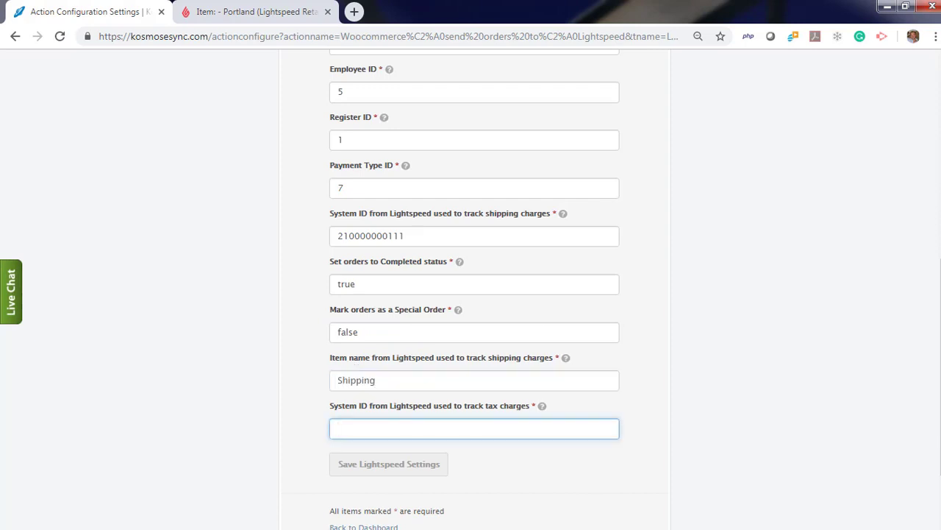
pyautogui.hotkey('ctrl', 'Tab')
pyautogui.moveTo(353, 193); pyautogui.dragTo(297, 194)
pyautogui.hotkey('ctrl', 'c')
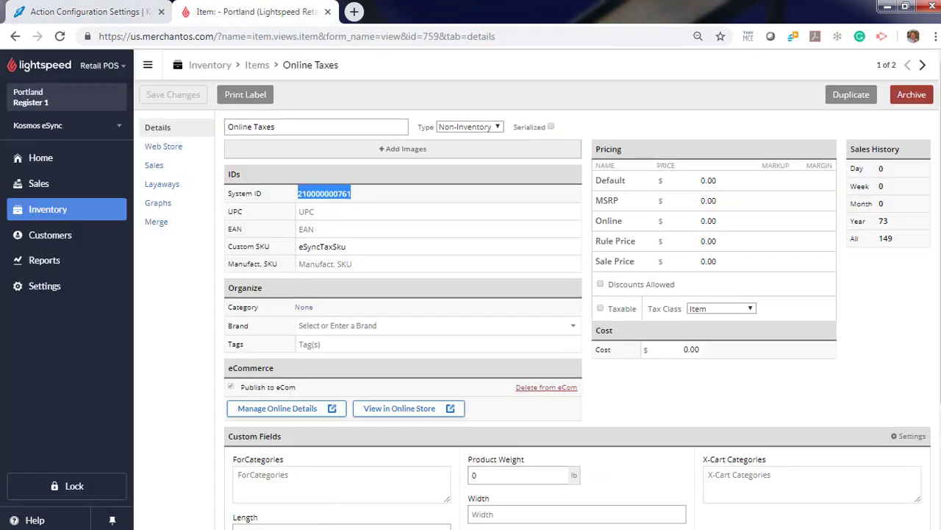
pyautogui.click(116, 14)
pyautogui.click(377, 429)
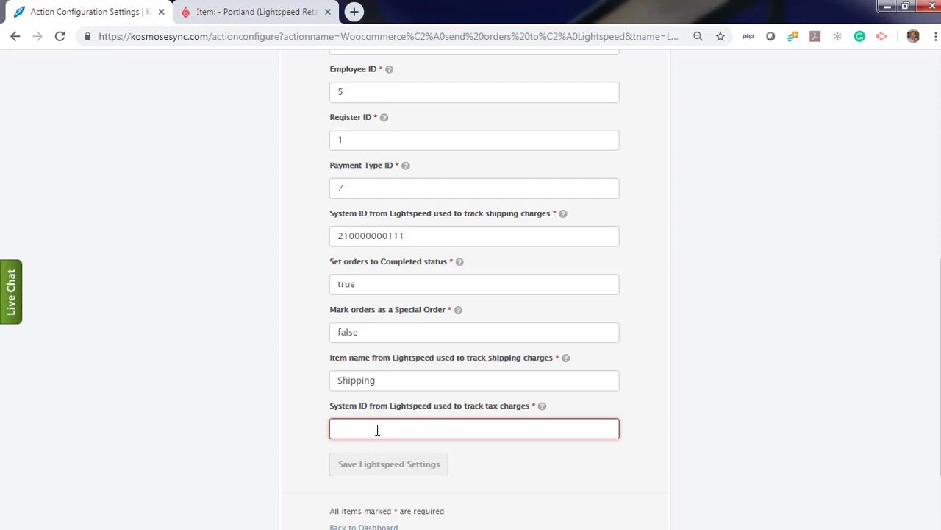
pyautogui.hotkey('ctrl', 'v')
pyautogui.click(342, 465)
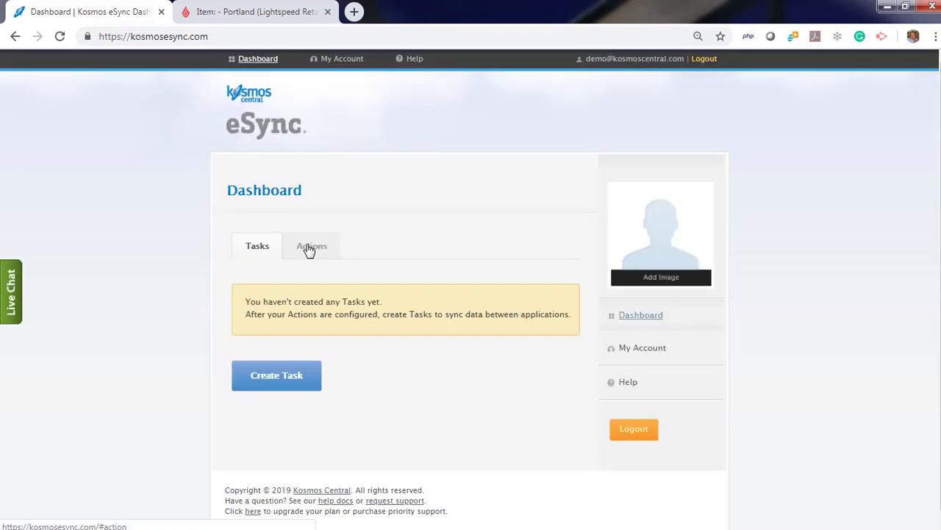
# Reopen the send-orders action's LS POS settings, review the shipping and tax values, and update them.
pyautogui.click(311, 247)
pyautogui.scroll(-4, 116, 301)
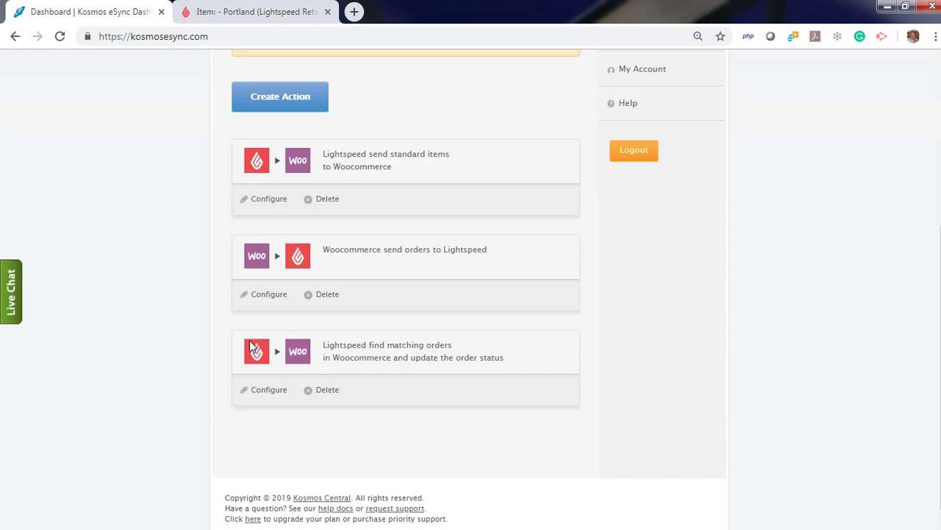
pyautogui.click(268, 295)
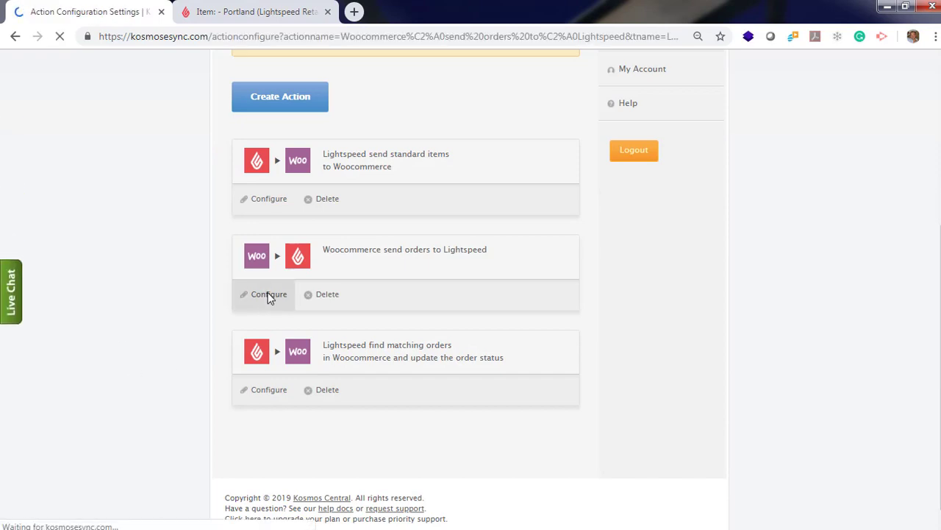
pyautogui.click(513, 264)
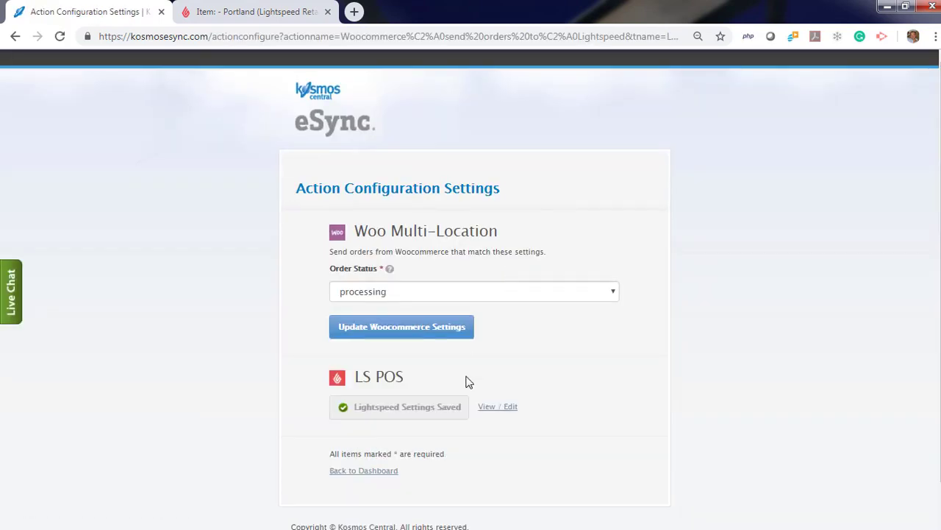
pyautogui.click(498, 361)
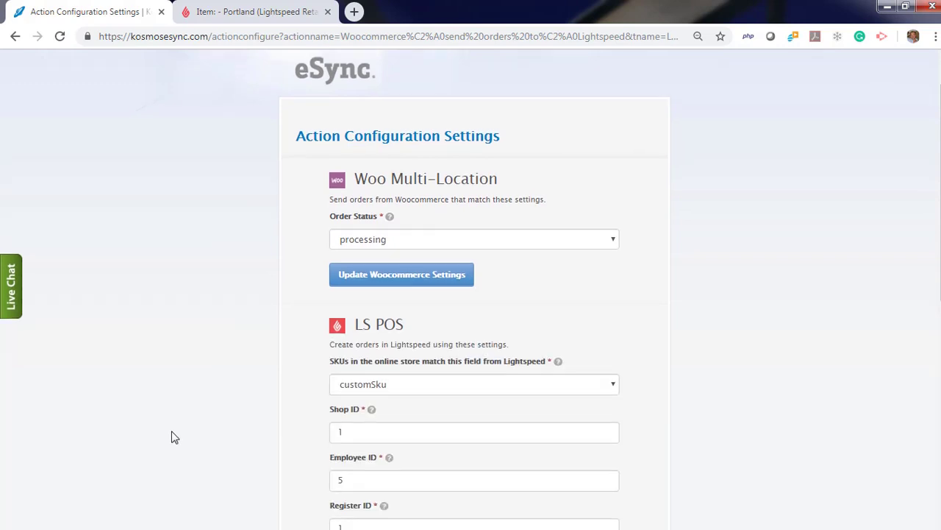
pyautogui.scroll(-6, 172, 435)
pyautogui.scroll(-1, 171, 438)
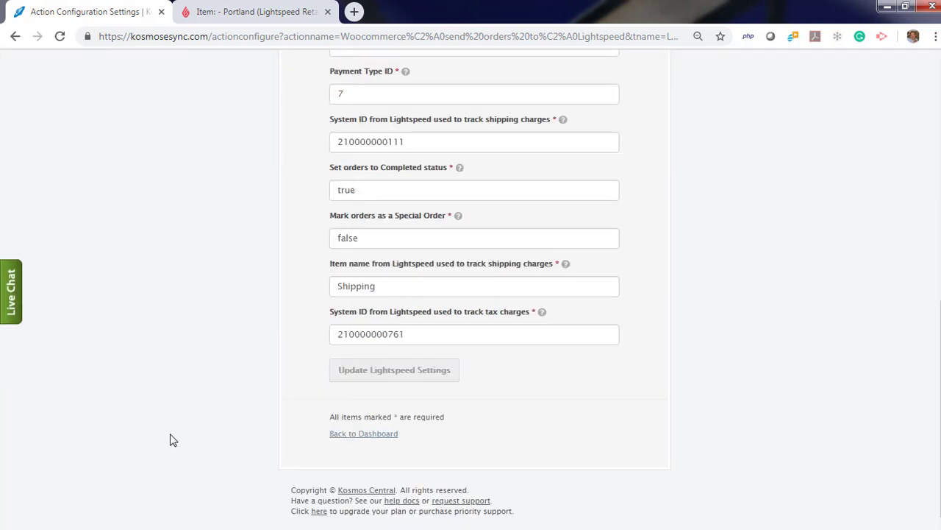
pyautogui.click(415, 336)
pyautogui.click(404, 286)
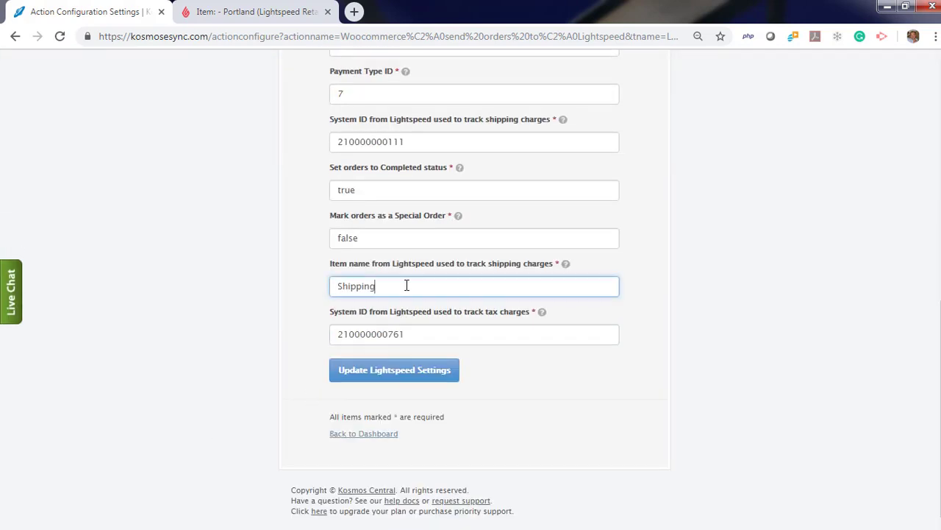
pyautogui.click(376, 372)
pyautogui.scroll(-4, 178, 373)
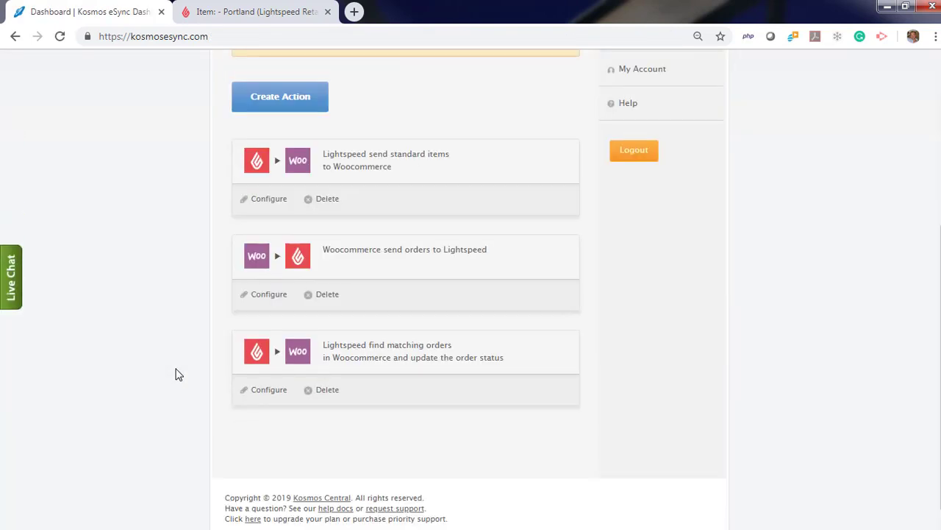
# Save the matching-orders action's order status as on-hold and Lightspeed start date May 7.
pyautogui.click(263, 391)
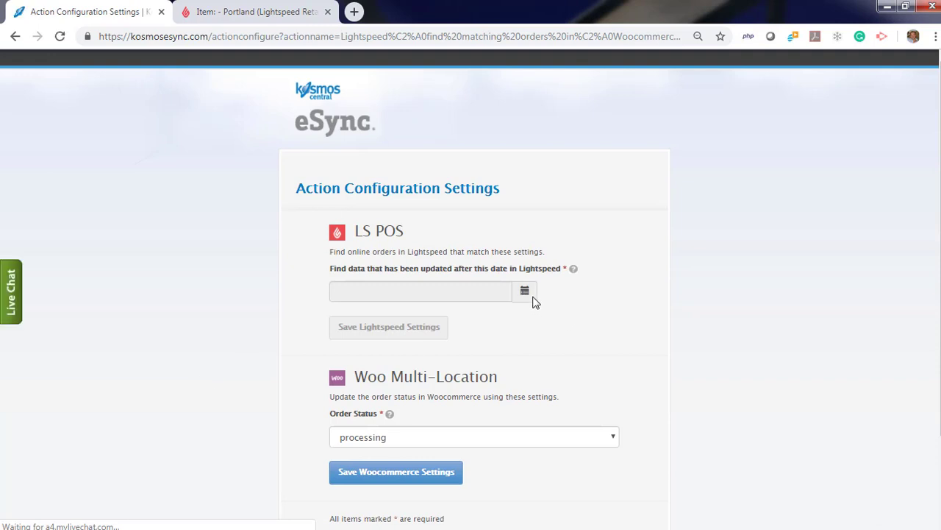
pyautogui.click(450, 441)
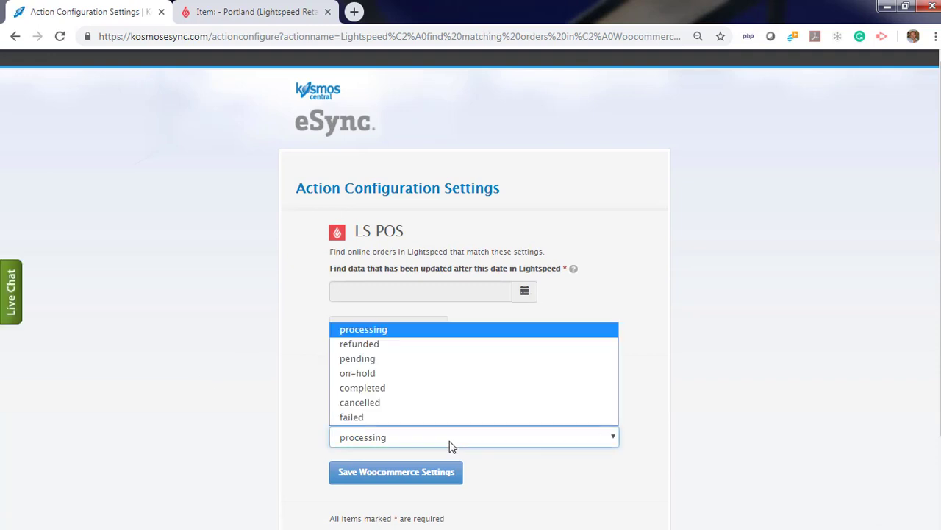
pyautogui.click(393, 373)
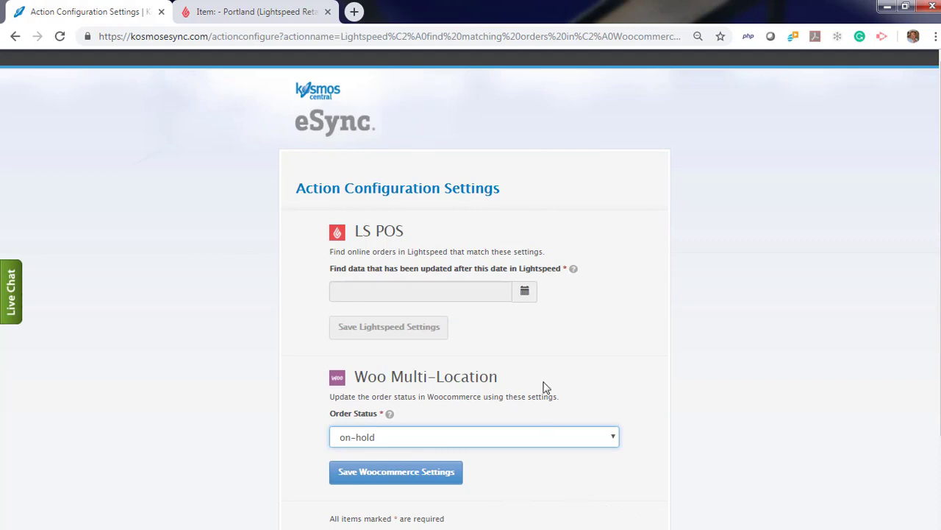
pyautogui.click(331, 464)
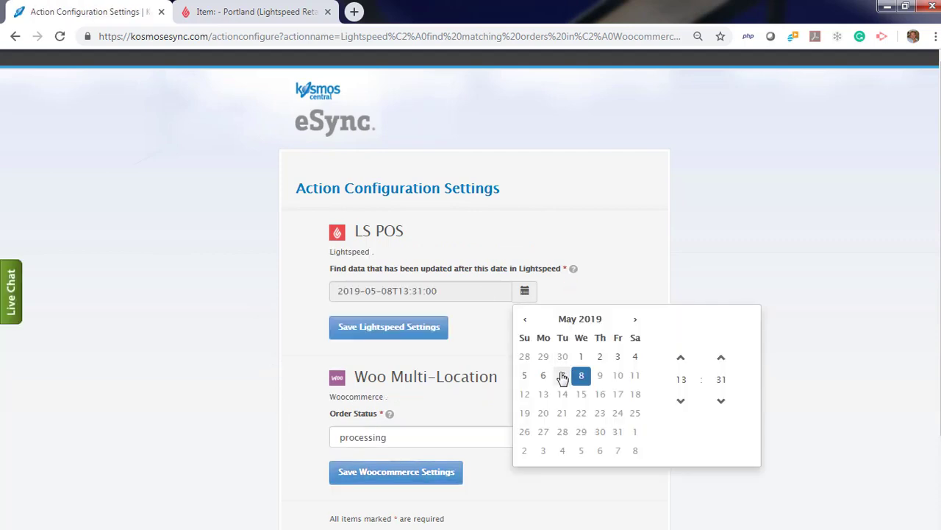
pyautogui.click(563, 375)
pyautogui.click(329, 338)
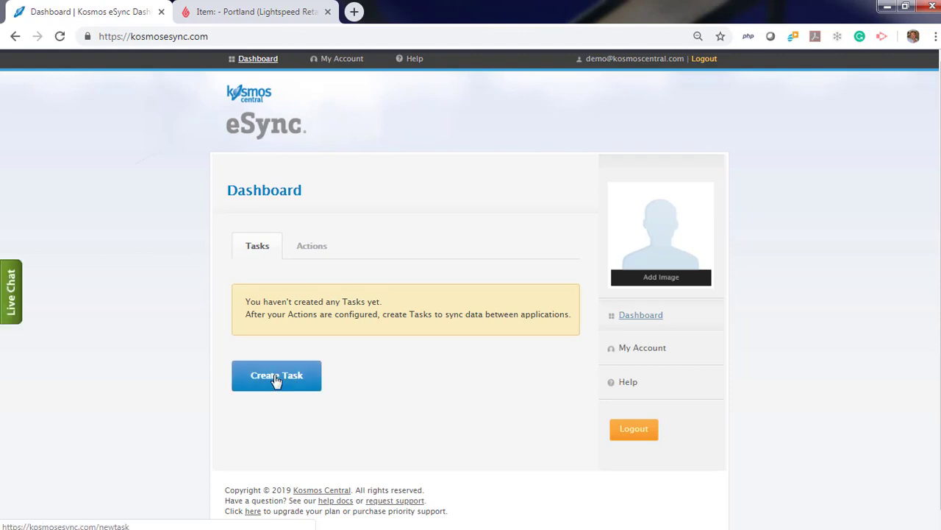
# Start a new task with the WooCommerce send-orders and Lightspeed find-matching-orders actions.
pyautogui.click(275, 378)
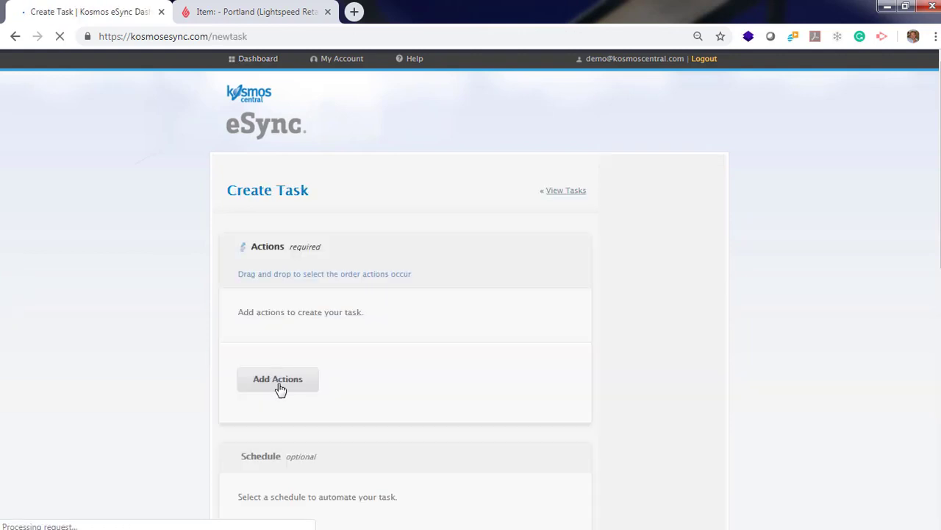
pyautogui.click(277, 333)
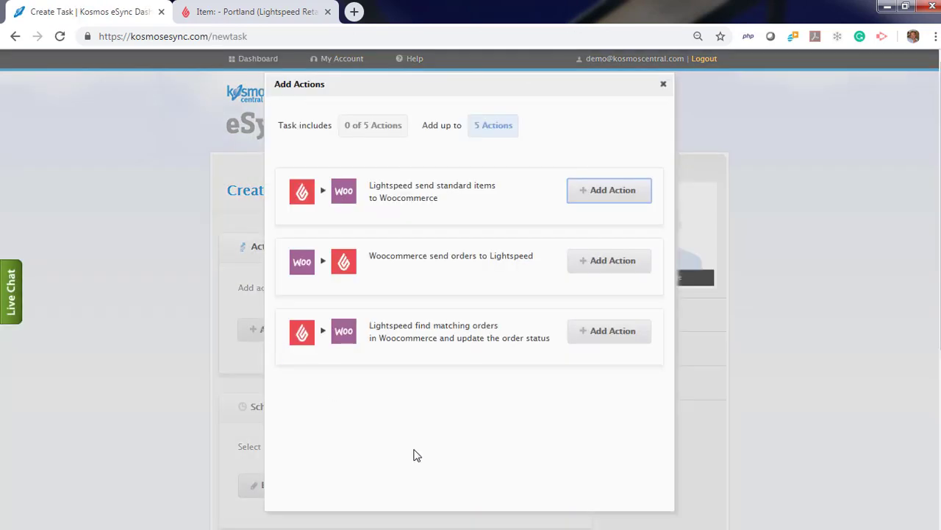
pyautogui.click(620, 262)
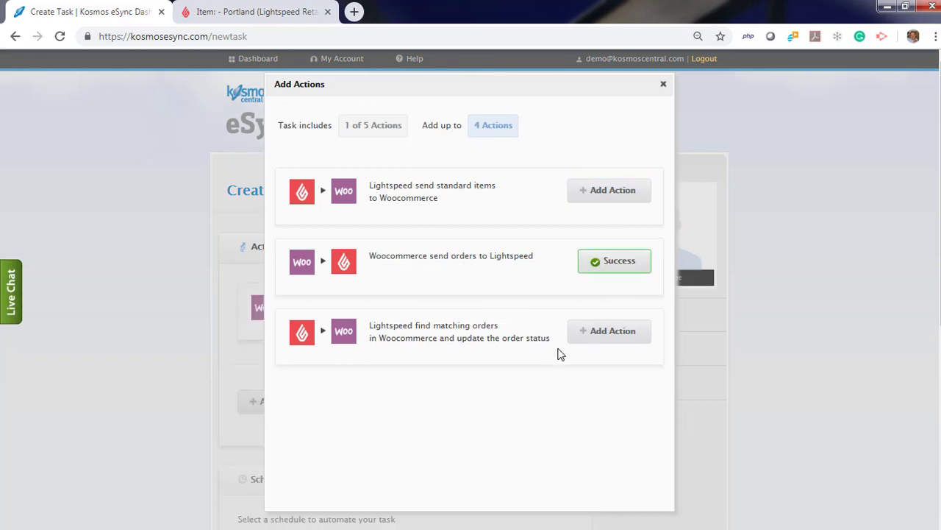
pyautogui.click(612, 331)
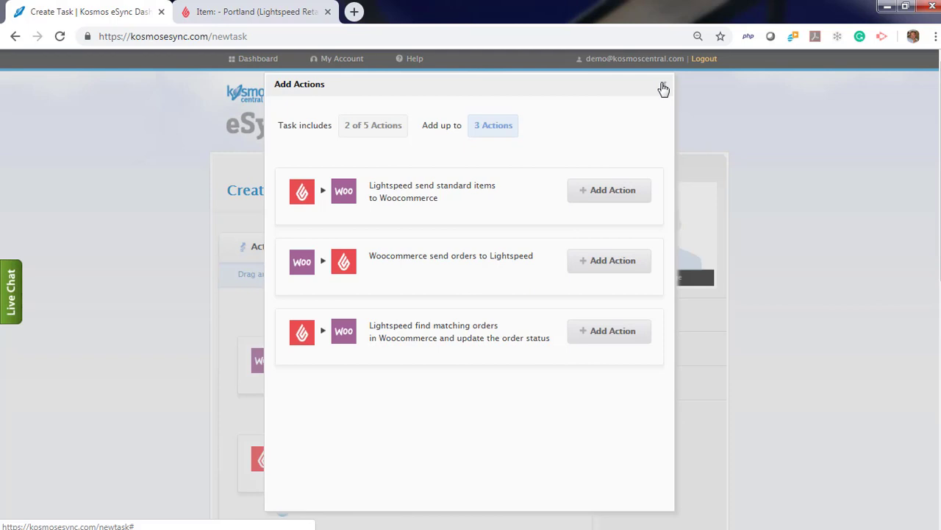
pyautogui.click(665, 88)
# Name the task 'Download Orders into LS – Change to On-Hold' and save it.
pyautogui.scroll(-4, 423, 440)
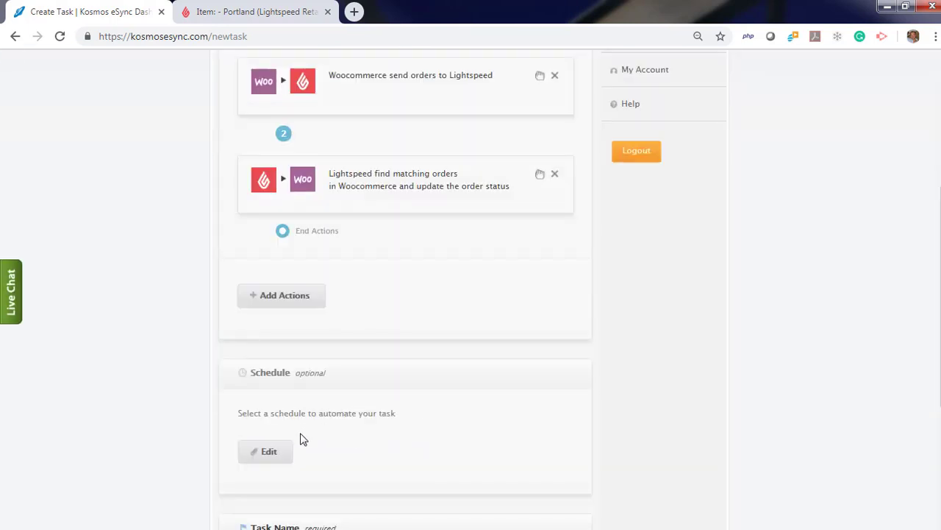
pyautogui.scroll(-3, 331, 441)
pyautogui.click(295, 324)
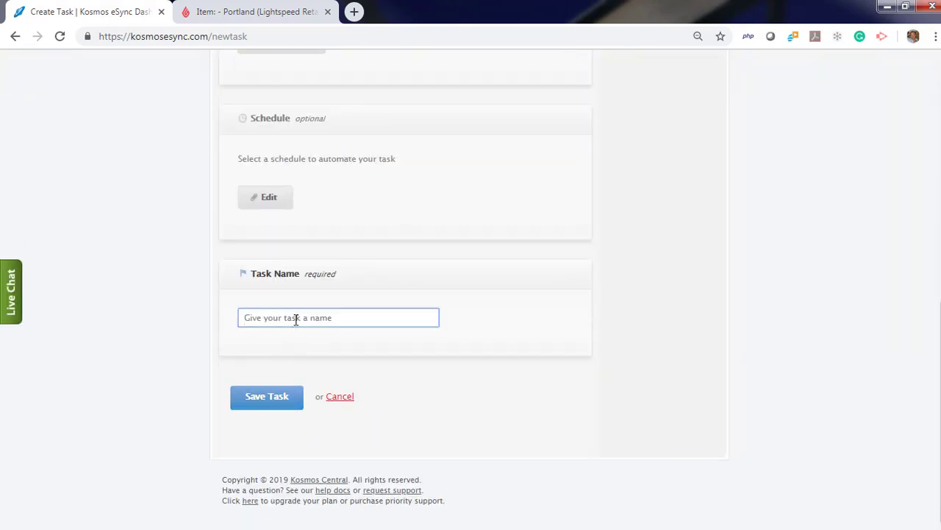
pyautogui.write('Download Orders into LS – Change to On-Hold')
pyautogui.click(264, 397)
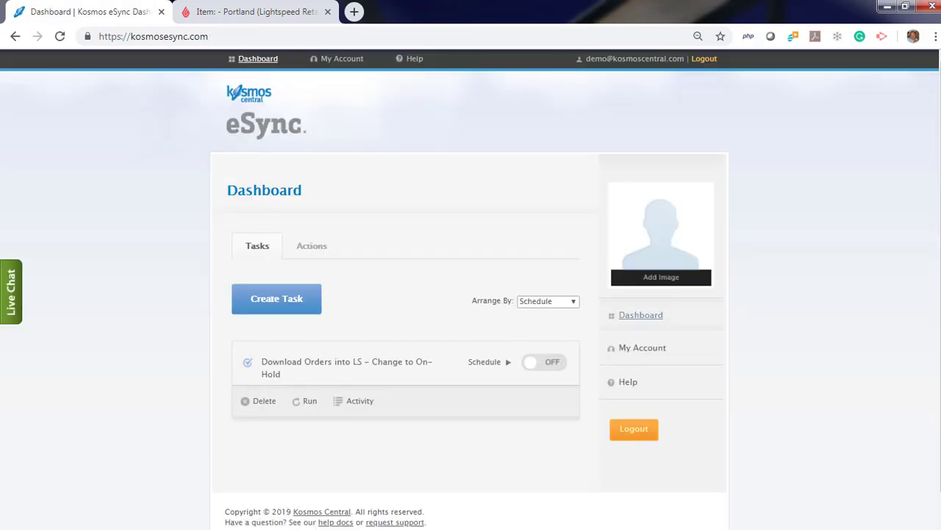
# Show the soccer ball's per-shop inventory and highlight Portland's 40 on hand.
pyautogui.hotkey('ctrl', '2')
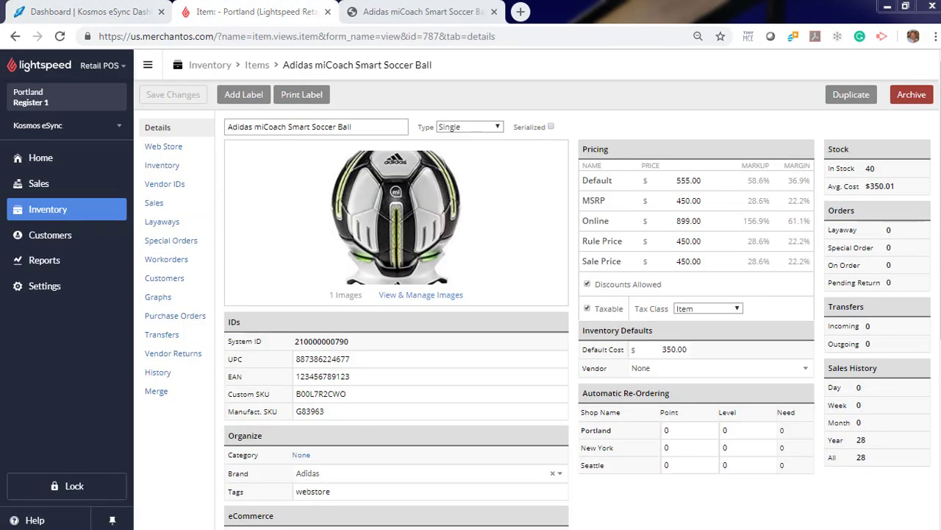
pyautogui.click(168, 168)
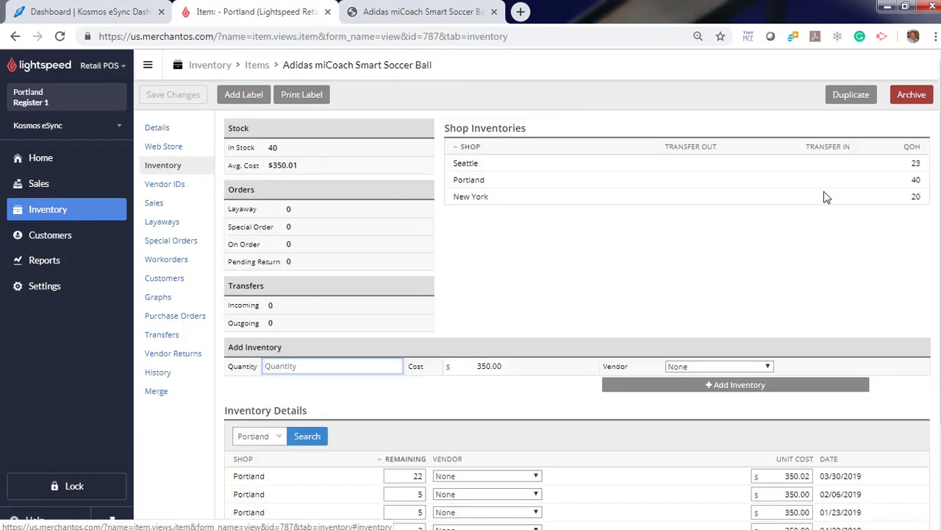
pyautogui.doubleClick(918, 180)
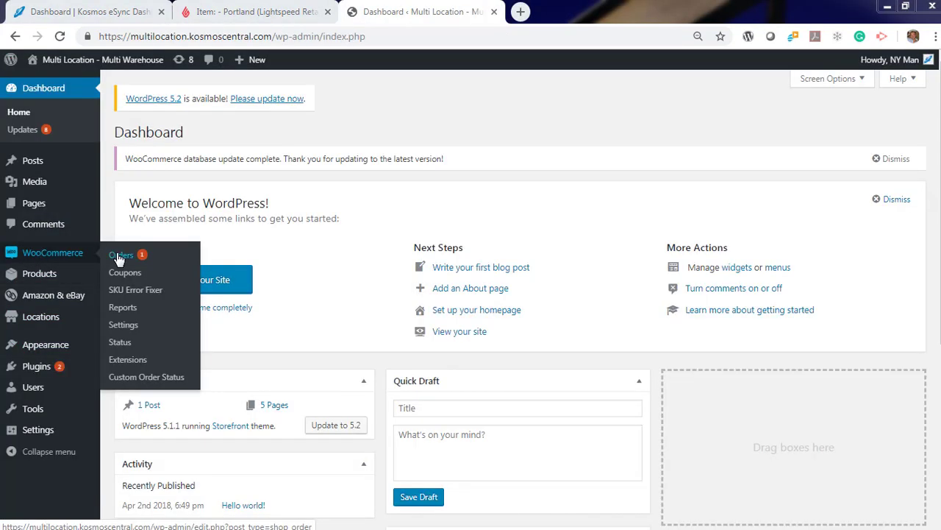
# Open the new WooCommerce order and confirm the Send Orders To LS task completed in its activity log.
pyautogui.click(110, 257)
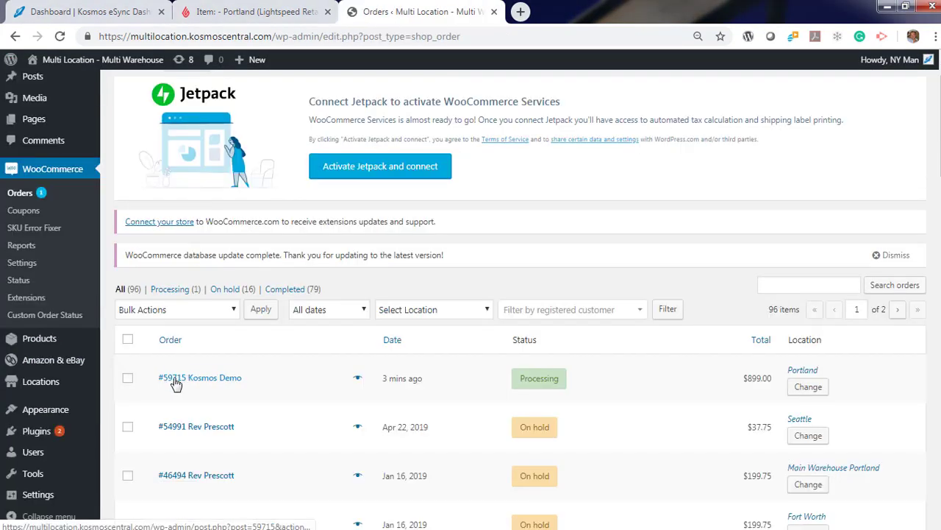
pyautogui.click(193, 378)
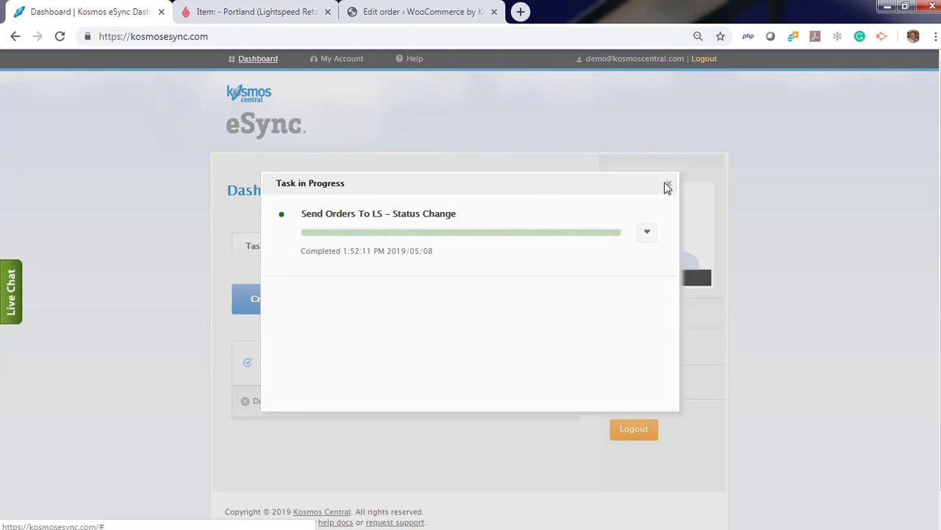
pyautogui.click(666, 187)
pyautogui.click(357, 402)
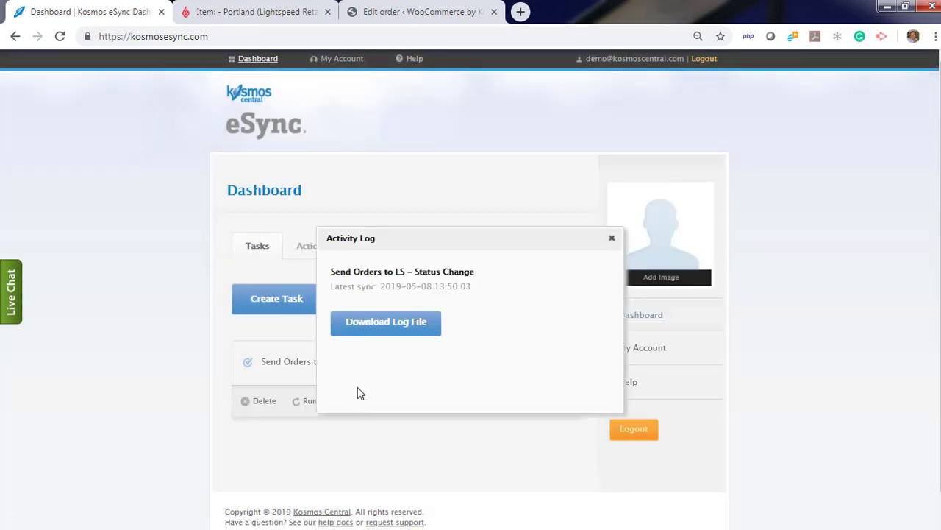
pyautogui.click(613, 242)
# Open the $908.54 transaction 2243 from the All Transactions report.
pyautogui.click(267, 13)
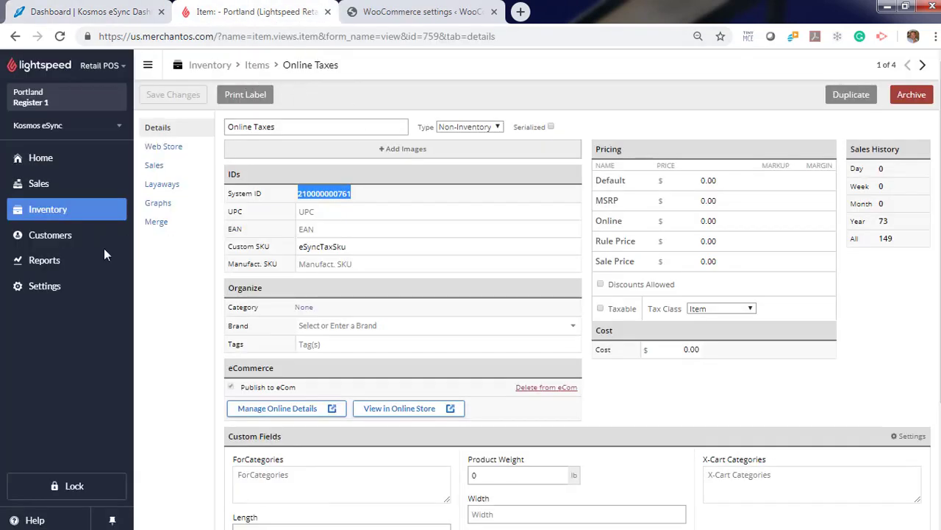
pyautogui.click(40, 265)
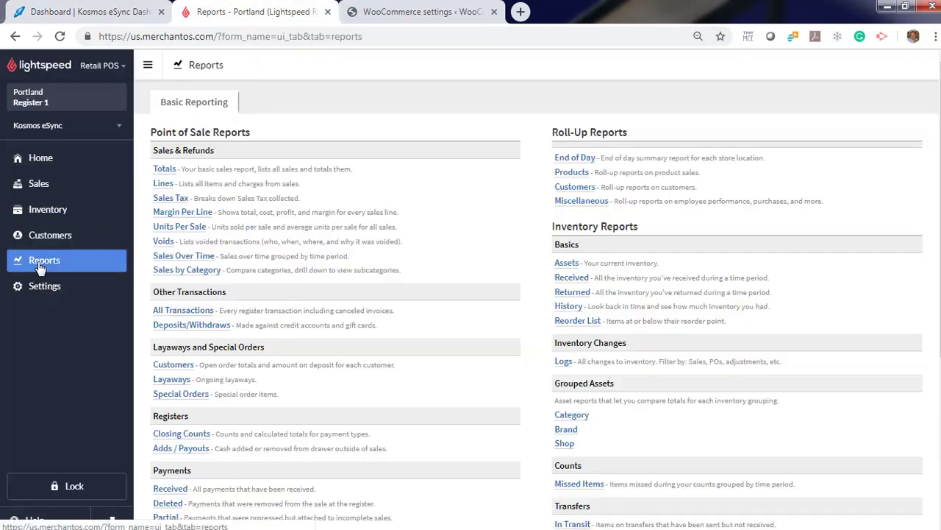
pyautogui.click(176, 310)
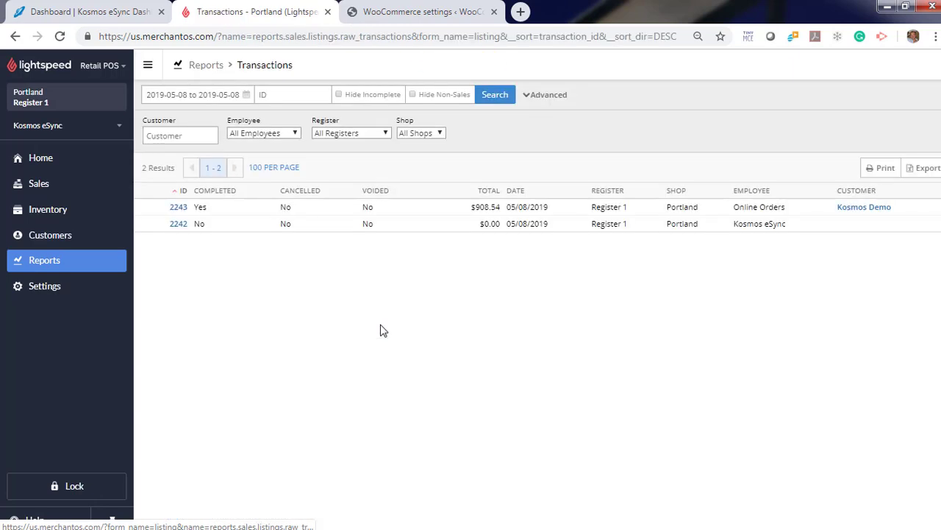
pyautogui.click(177, 208)
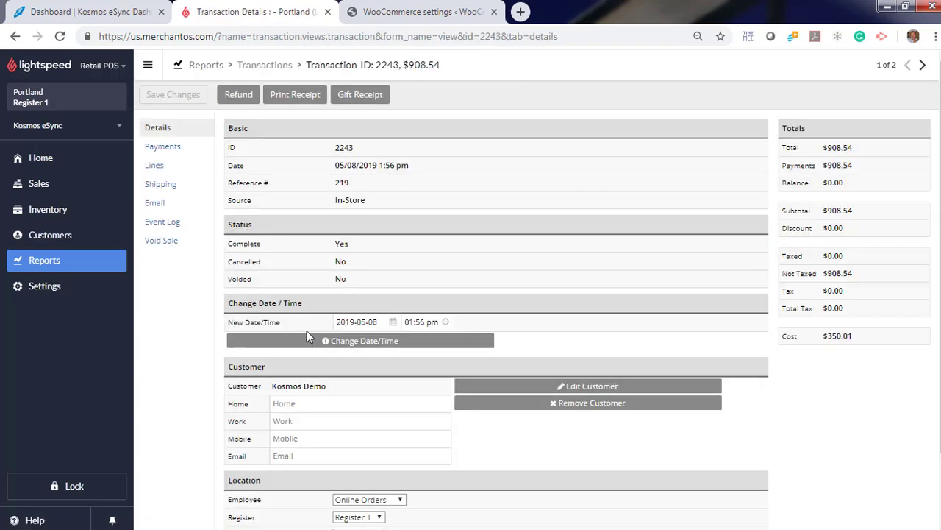
# Review its sold lines and reference 219, then compare with the WooCommerce orders list.
pyautogui.click(154, 166)
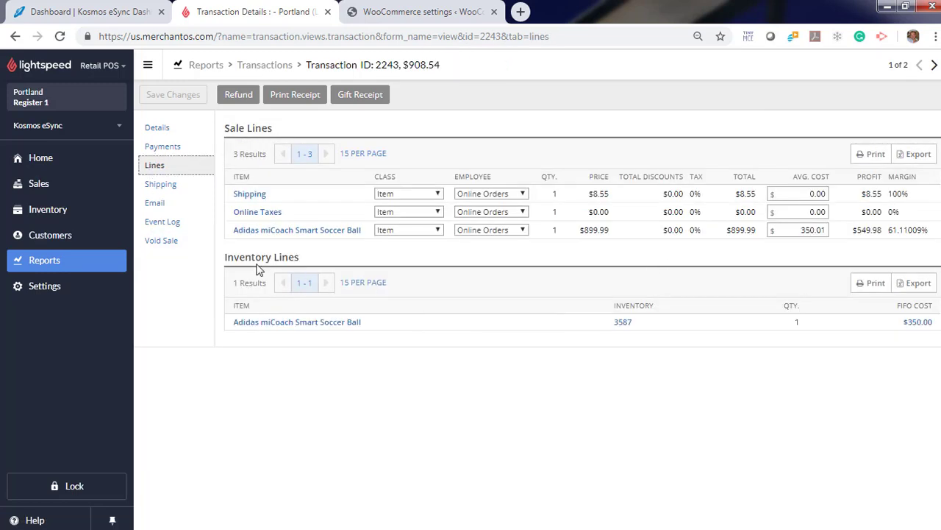
pyautogui.click(157, 127)
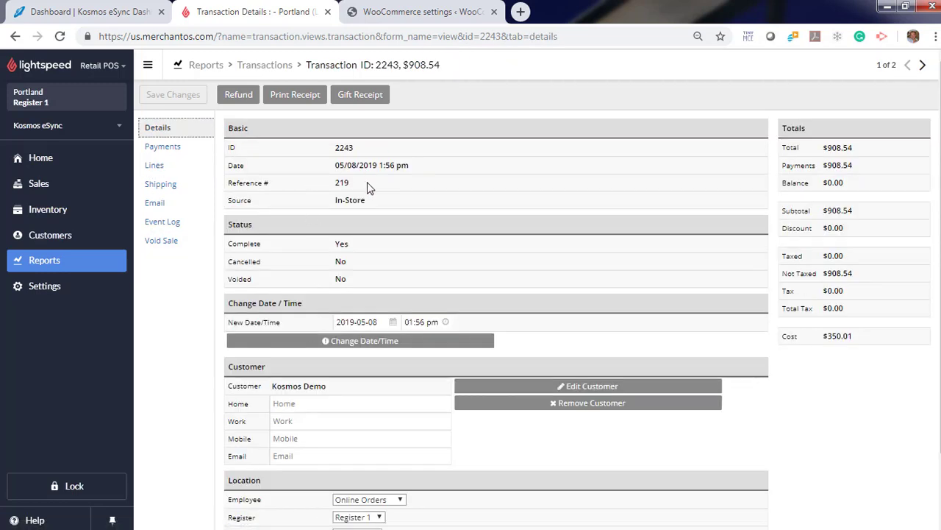
pyautogui.moveTo(357, 184); pyautogui.dragTo(332, 193)
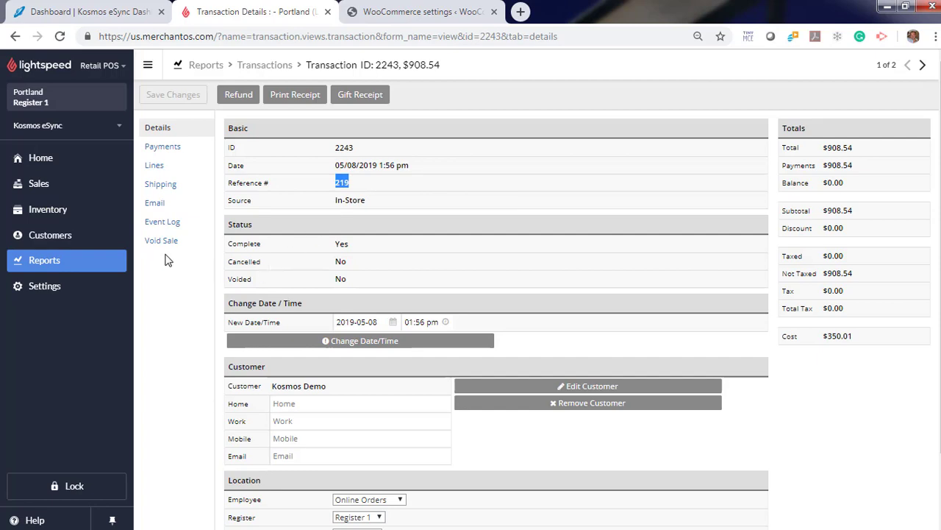
pyautogui.click(388, 13)
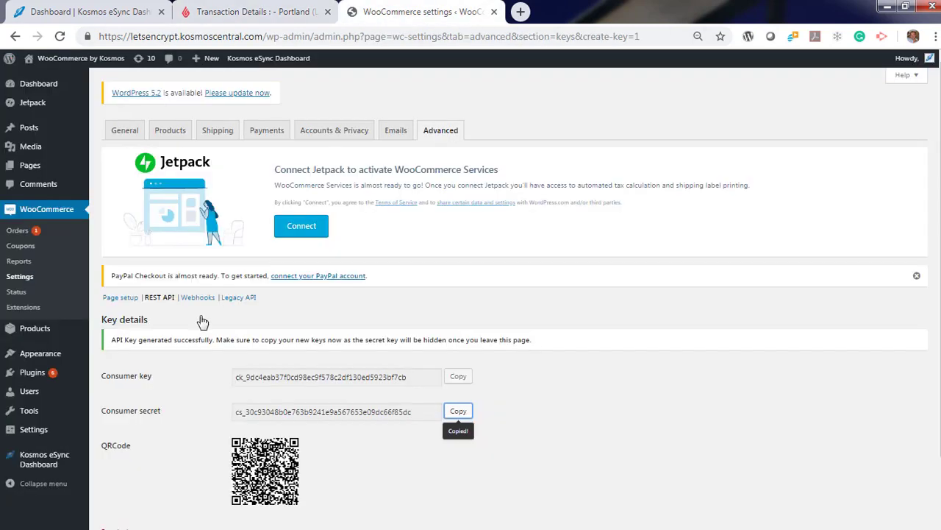
pyautogui.click(19, 226)
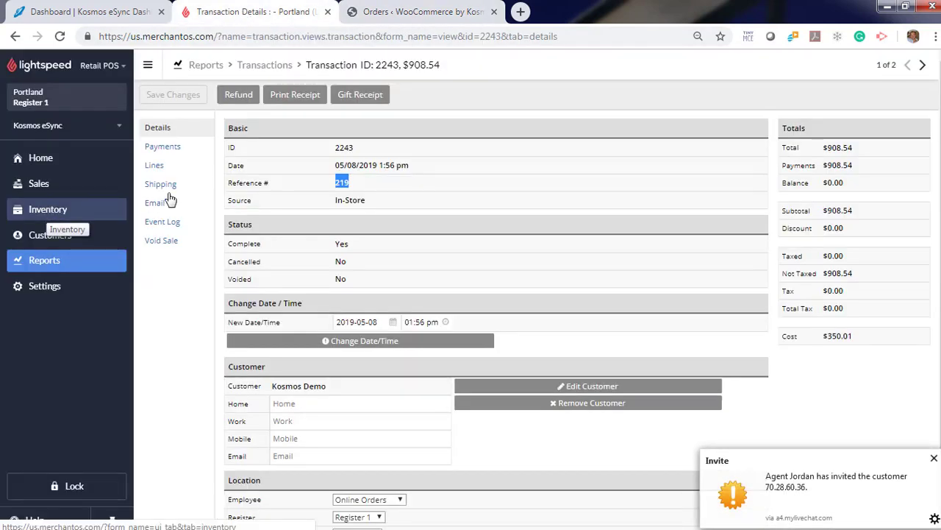
# From the sale's lines, open the Adidas miCoach Smart Soccer Ball and verify Portland now holds 39.
pyautogui.click(157, 167)
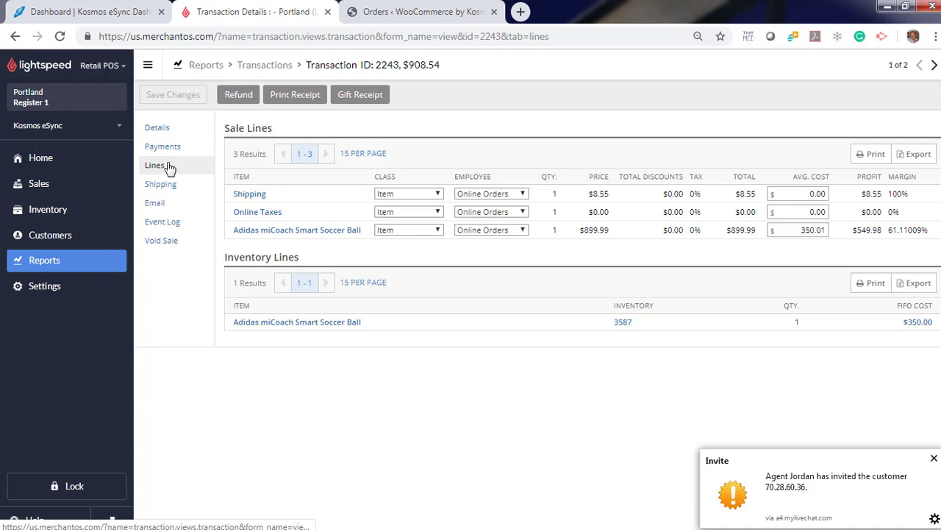
pyautogui.click(269, 231)
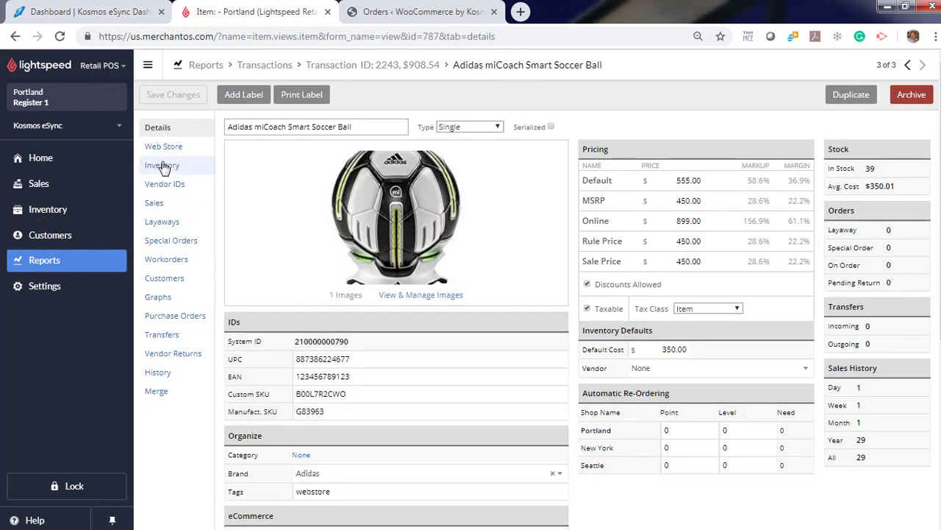
pyautogui.click(162, 165)
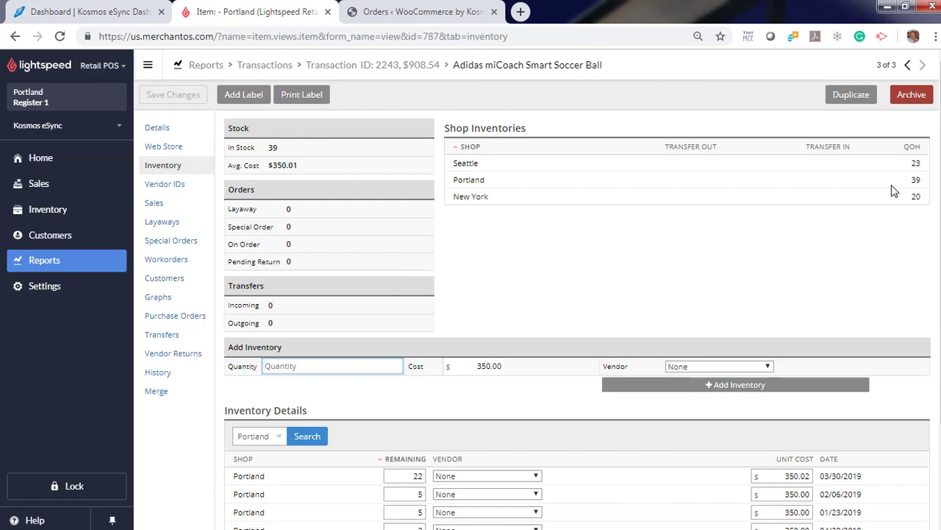
pyautogui.click(916, 180)
pyautogui.click(772, 274)
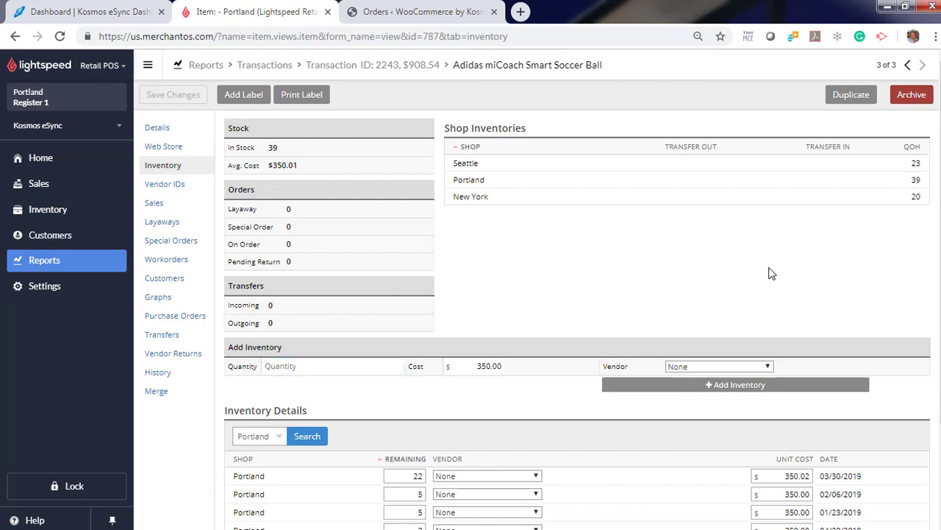